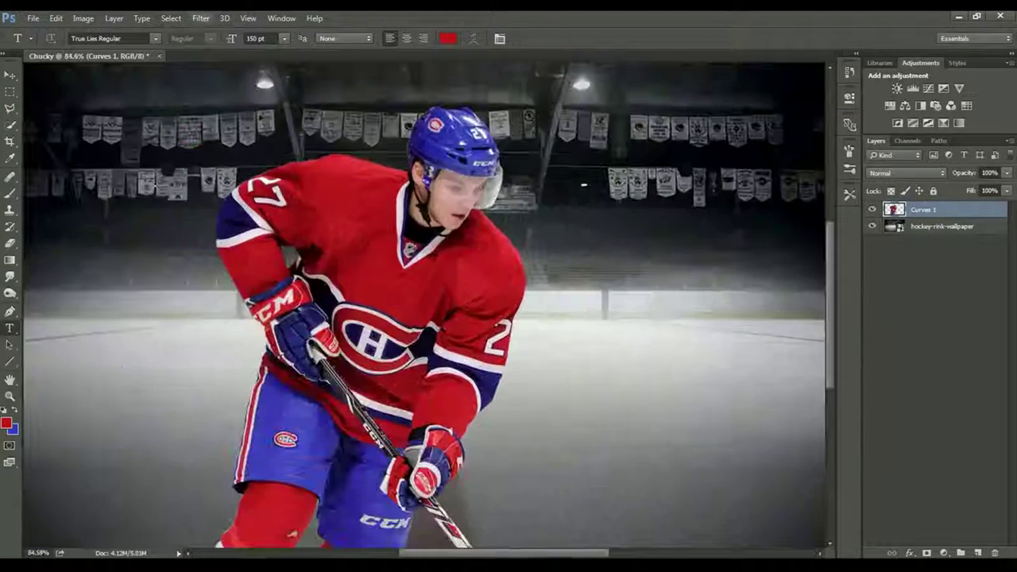
Run the Topaz Labs filter on the player, then add a new empty layer
left_click(200, 18)
left_click(390, 306)
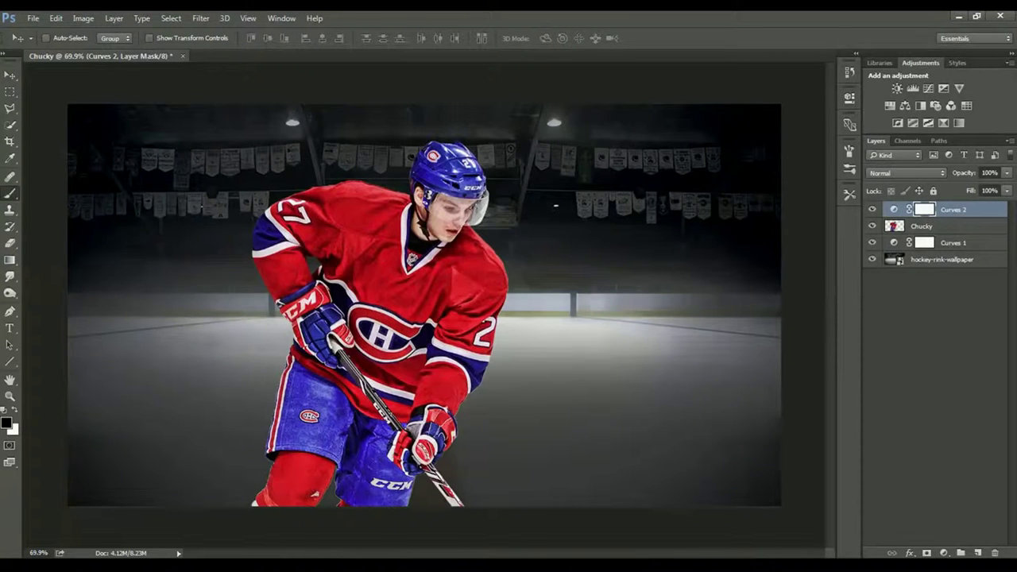
left_click(9, 193)
key("ctrl+shift+alt+n")
Pick a large smoke brush, move the new layer below the player, and paint smoke on the ice
left_click(52, 39)
scroll(111, 239, "down", 5)
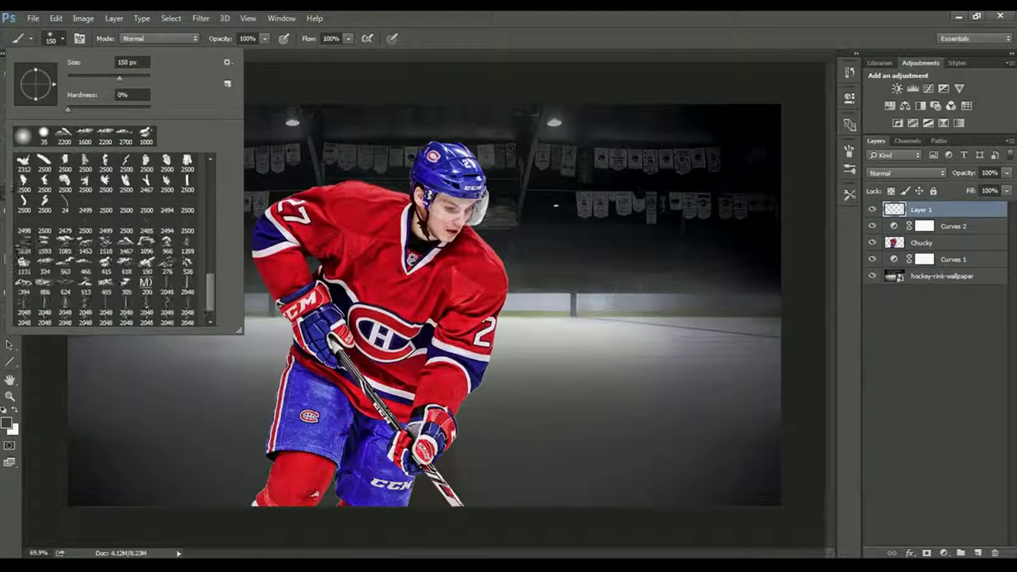
double_click(83, 314)
key("ctrl+[")
key("ctrl+[")
left_click(620, 334)
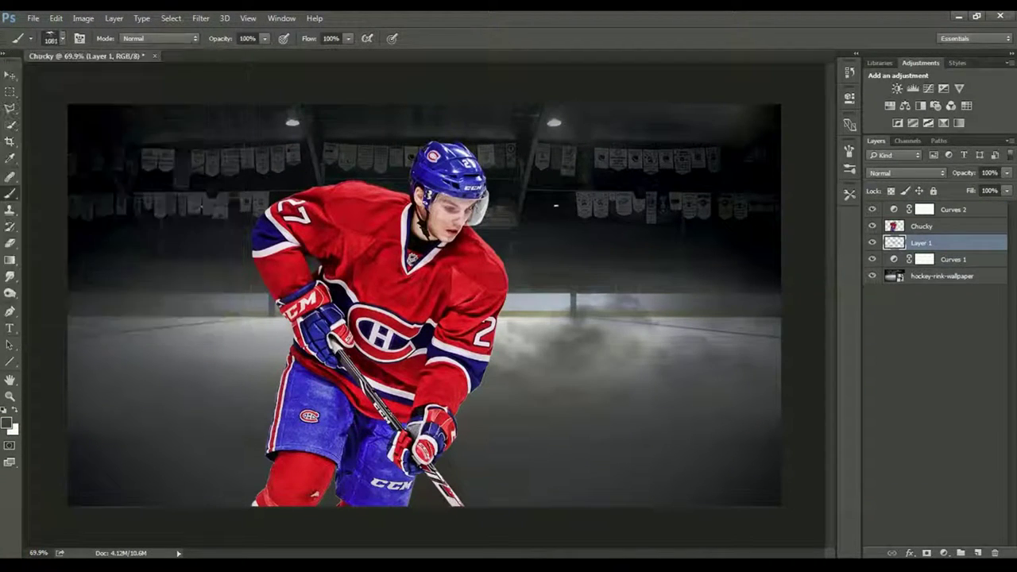
left_click(183, 334)
Switch to a different smoke brush and paint more smoke across the ice
left_click(51, 38)
left_click(556, 358)
left_click(51, 38)
key("Return")
left_click(52, 38)
key("Return")
Set the smoke layer to Hard Light and add a new empty layer on top
left_click(407, 358)
left_click(906, 173)
key("Escape")
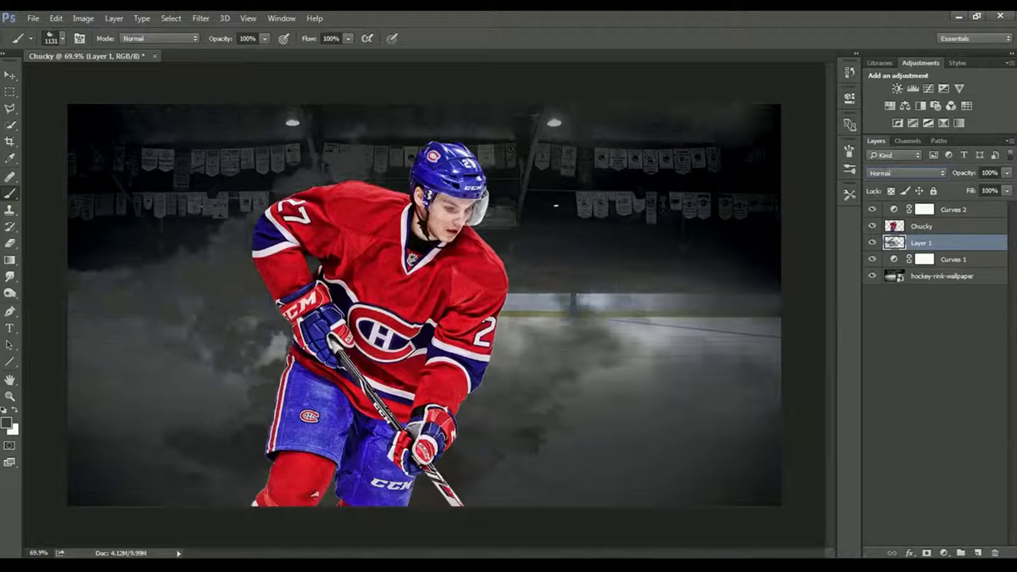
key("ctrl+shift+alt+n")
Undo and redo the new top layer, then choose another smoke brush
left_click(52, 38)
key("Escape")
key("ctrl+alt+z")
key("ctrl+alt+z")
key("z")
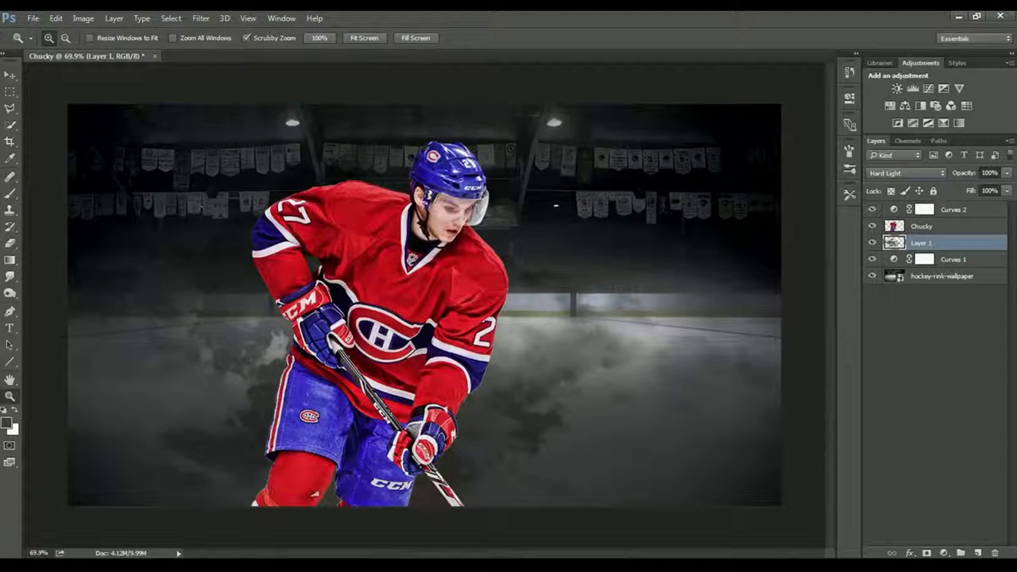
key("ctrl+shift+z")
key("ctrl+shift+z")
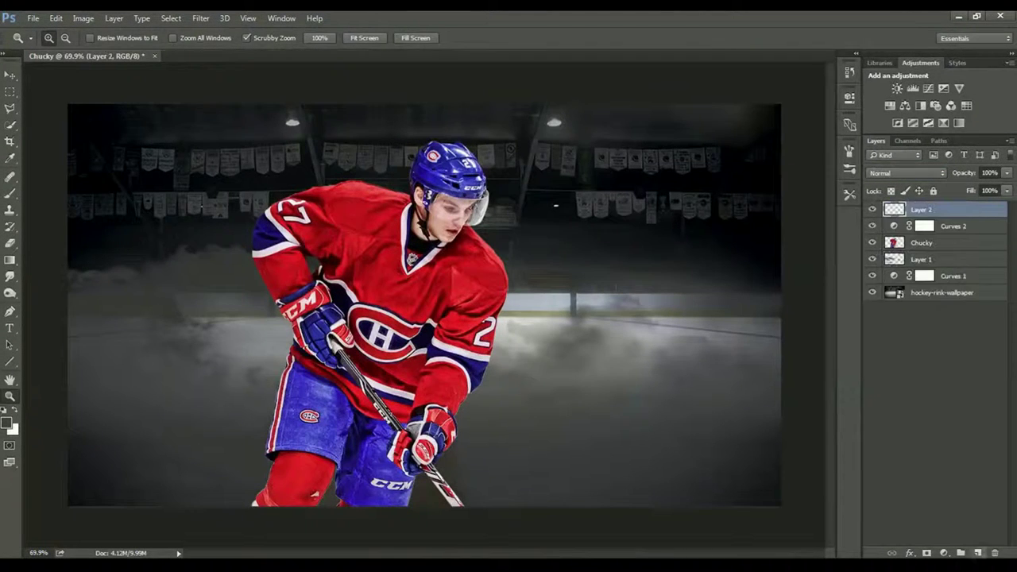
key("b")
left_click(52, 38)
left_click(51, 38)
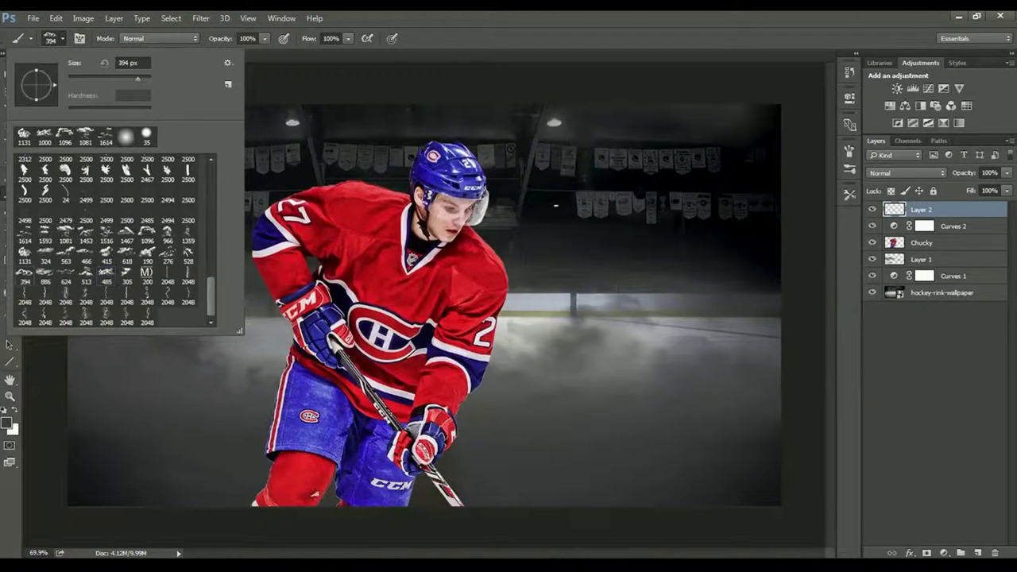
Show the Brush settings panel and reduce the smoke brush to 1300 px
key("Escape")
left_click(281, 17)
left_click(318, 125)
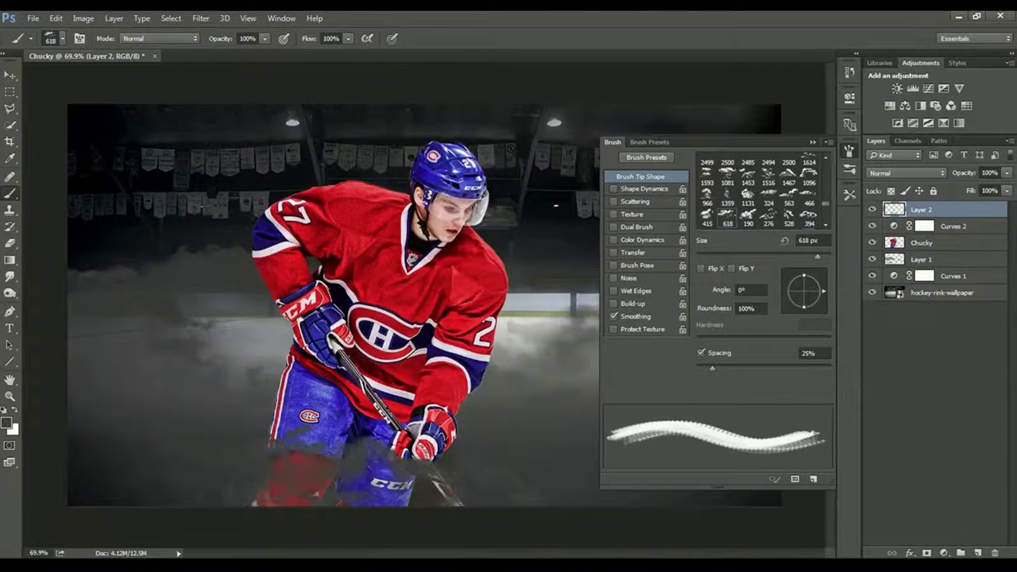
left_click_drag(445, 318, 413, 318)
key("alt+shift")
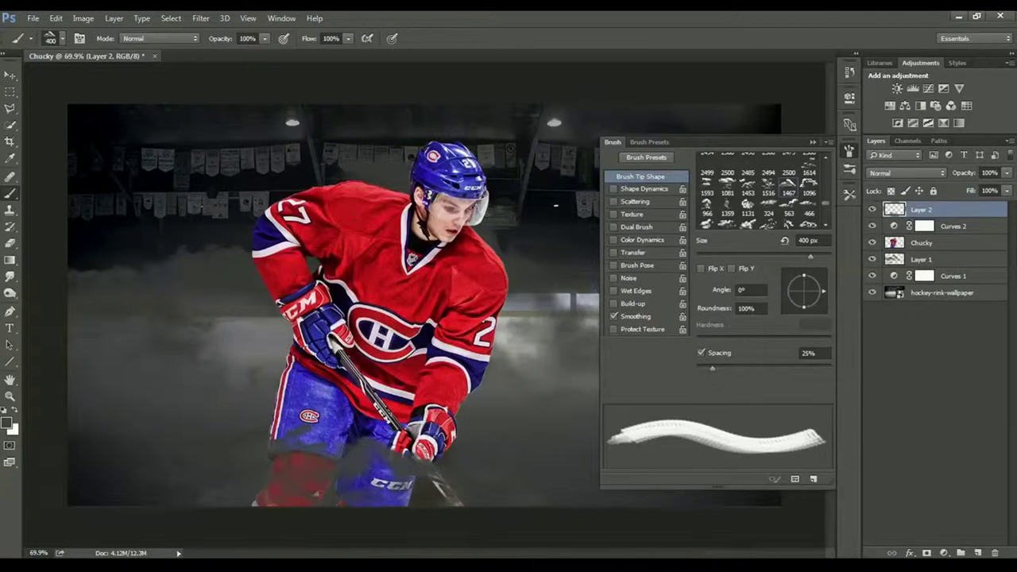
On a new layer, paint smoke over the jersey and upper left with an 800 px brush, then add clipped curves
key("ctrl+shift+alt+n")
left_click_drag(477, 334, 517, 334)
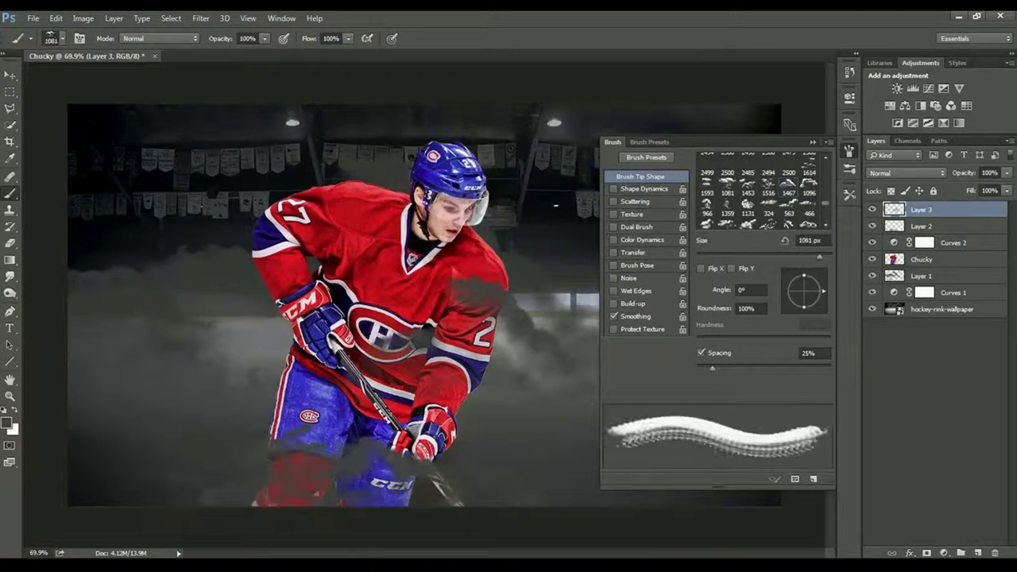
key("bracketleft")
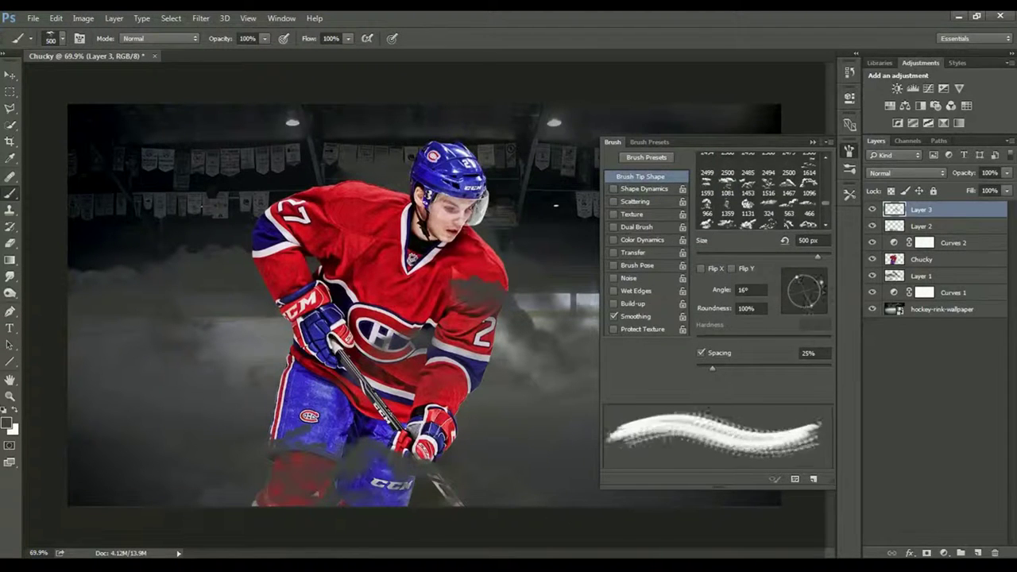
left_click_drag(215, 215, 382, 175)
key("F5")
left_click(928, 89)
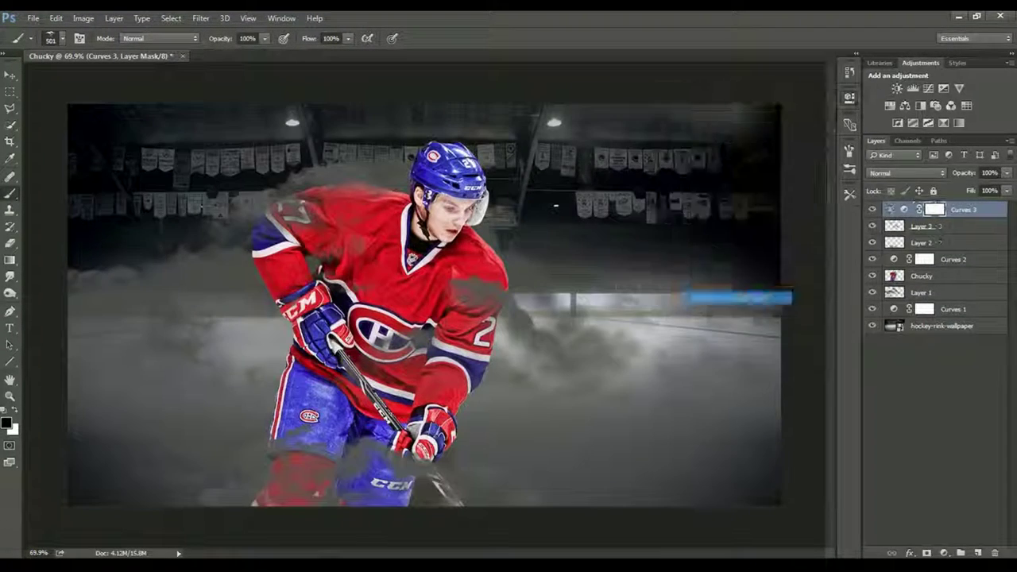
Duplicate Curves 3, clip the copy to the layer below, and move it below the player
left_click_drag(954, 209, 978, 552)
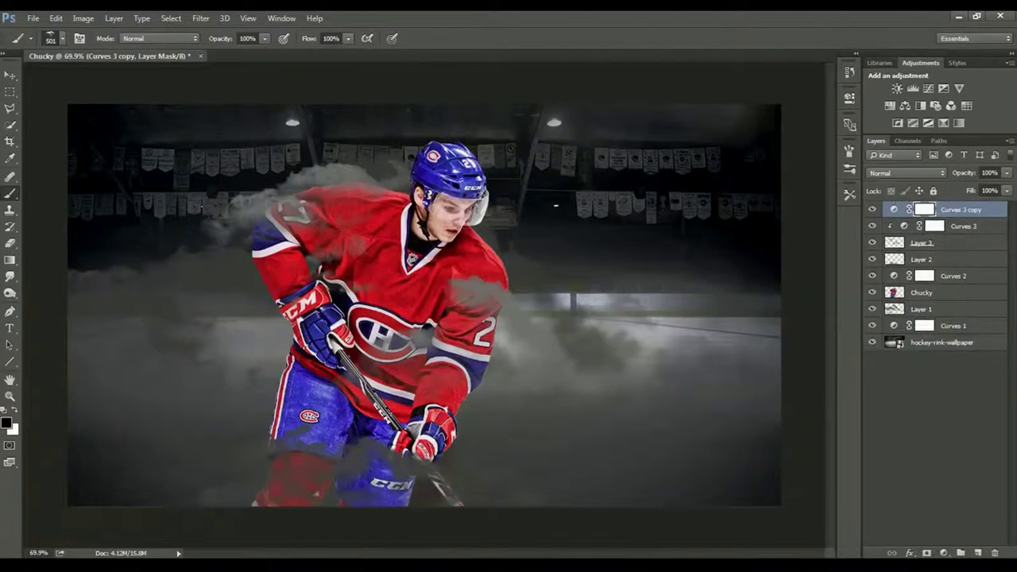
right_click(970, 209)
left_click(755, 225)
left_click_drag(970, 242, 969, 309)
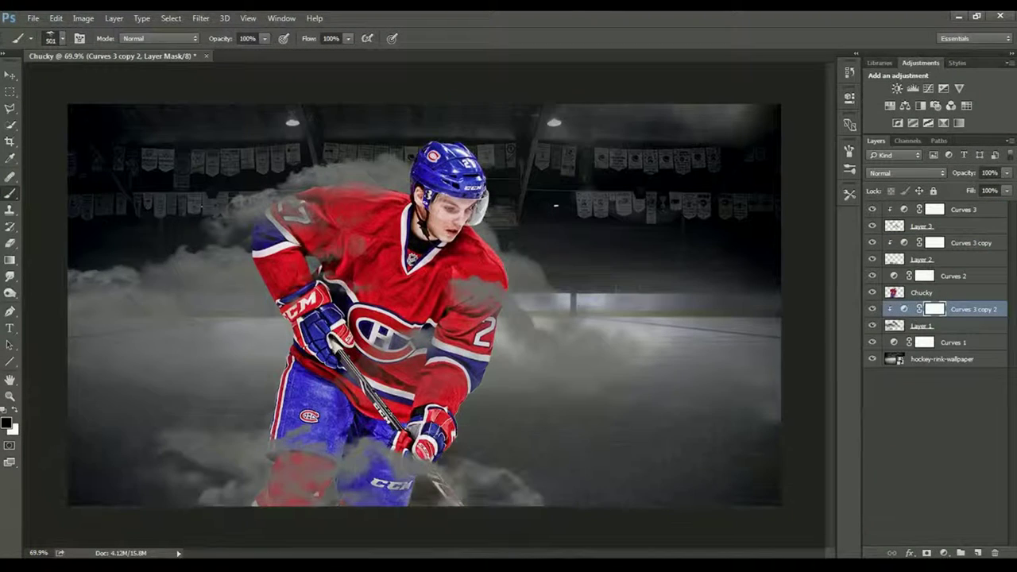
Stamp smoke at the lower right with the 466 px brush, clip curves above it, and set opacity 76%
left_click(62, 38)
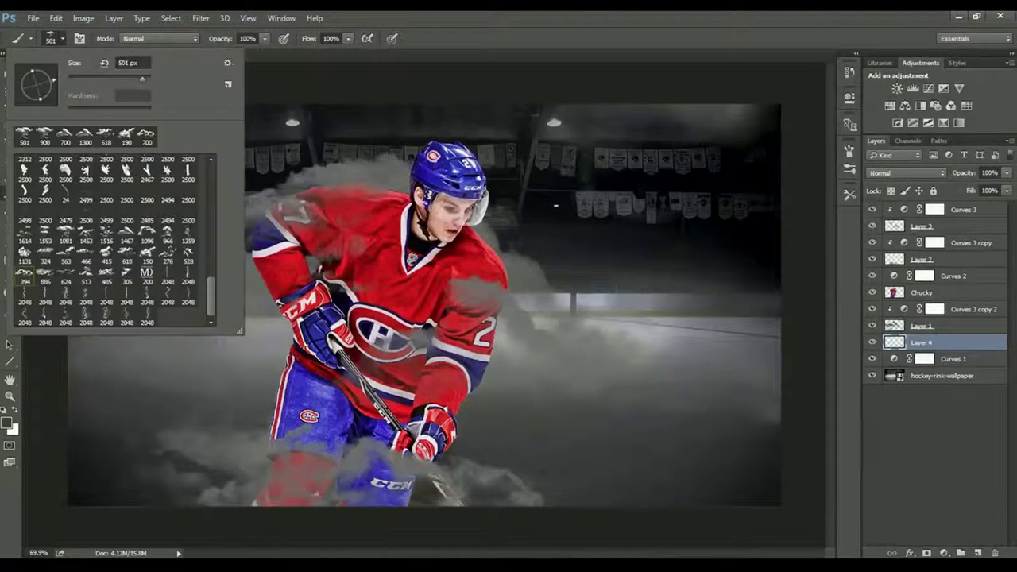
left_click(62, 38)
left_click(604, 320)
left_click(62, 38)
left_click(62, 39)
left_click_drag(970, 309, 969, 335)
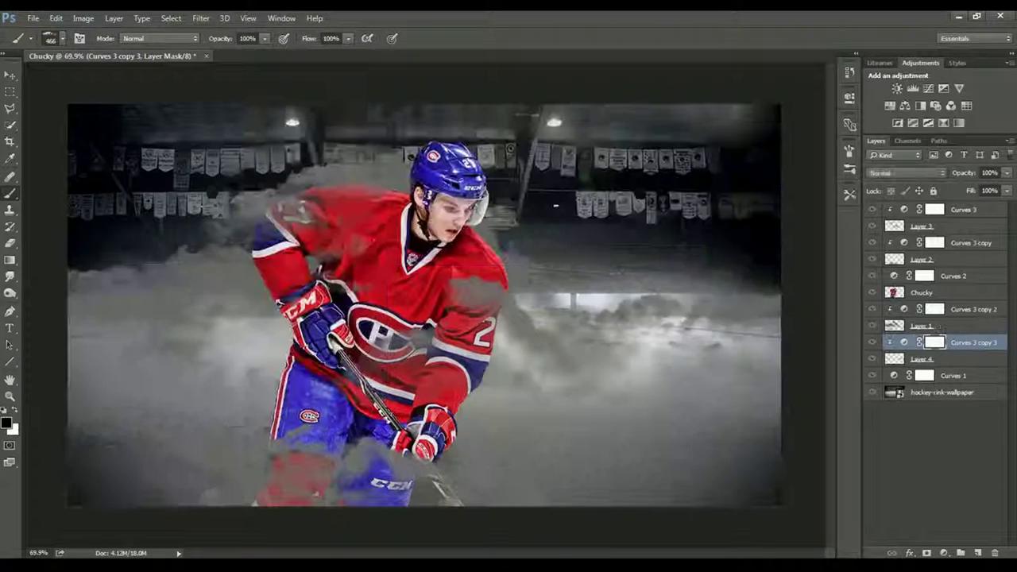
left_click(922, 359)
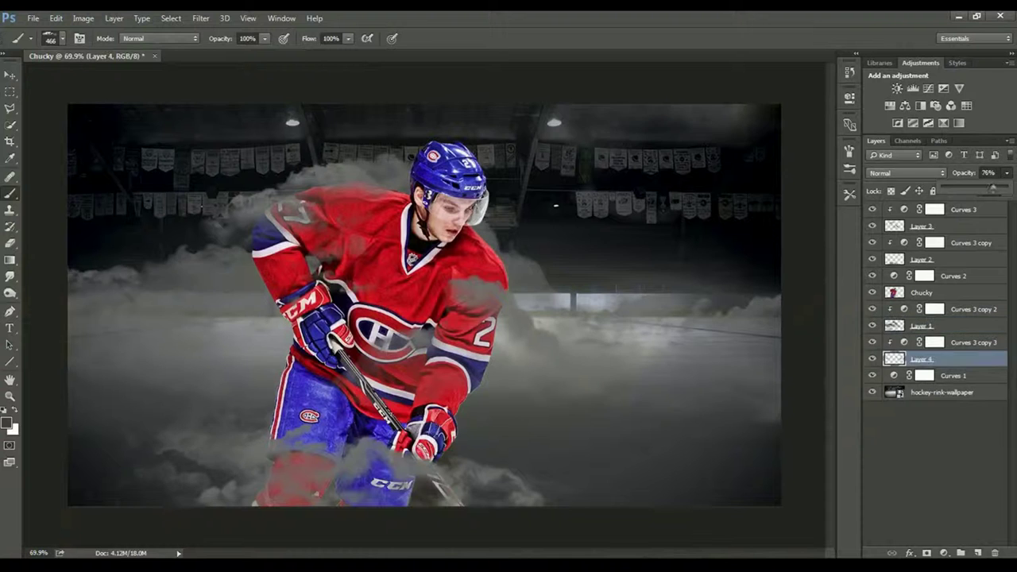
Add a Hue/Saturation adjustment targeting Blues above the player, then refine the traced selection's edge
left_click(890, 105)
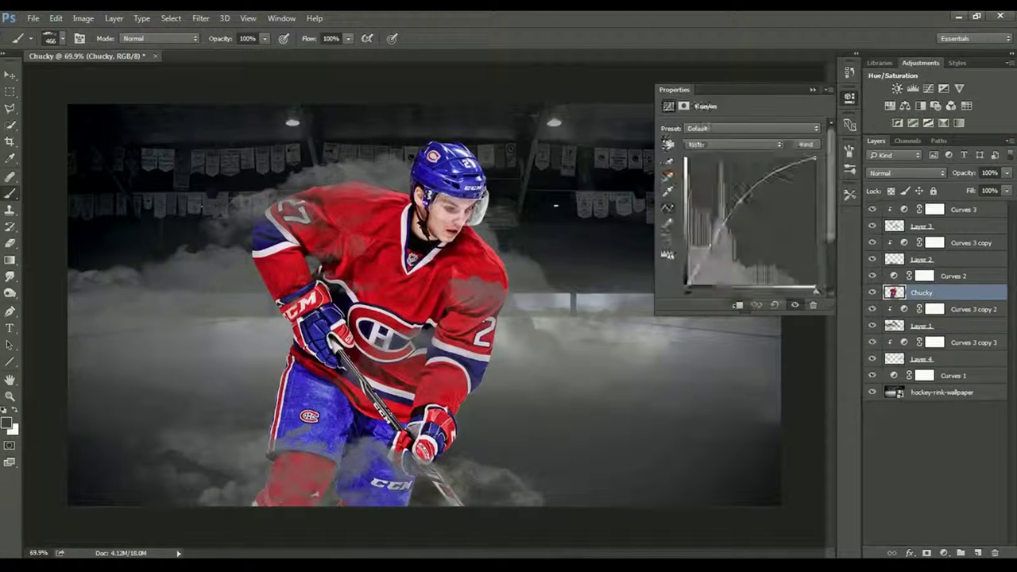
left_click(751, 144)
left_click(752, 188)
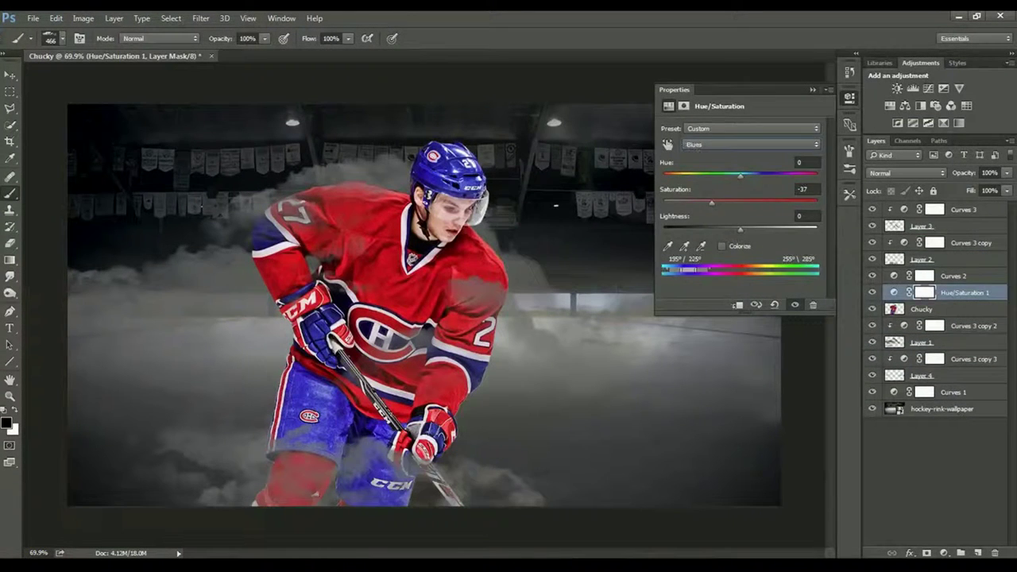
left_click(751, 144)
left_click(751, 163)
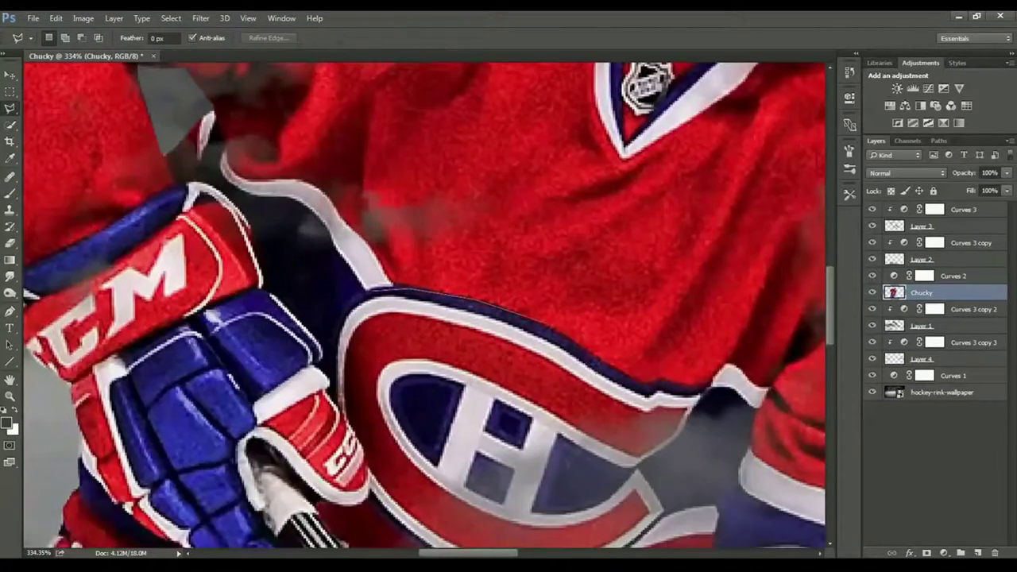
scroll(428, 305, "down", 2)
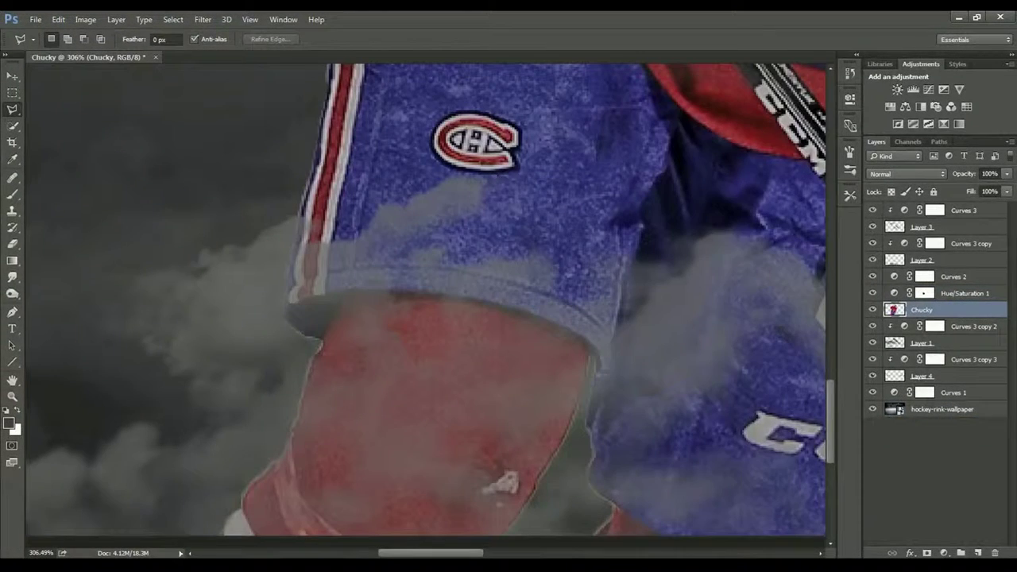
key("ctrl+alt+r")
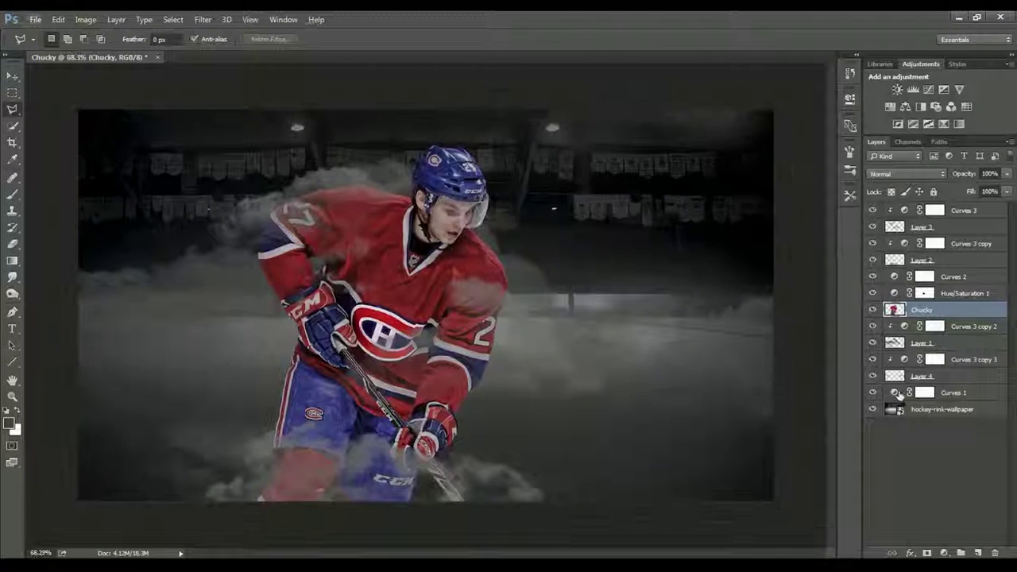
Darken the rink background with a Curves adjustment and toggle it to compare
left_click(913, 90)
left_click_drag(791, 185, 792, 205)
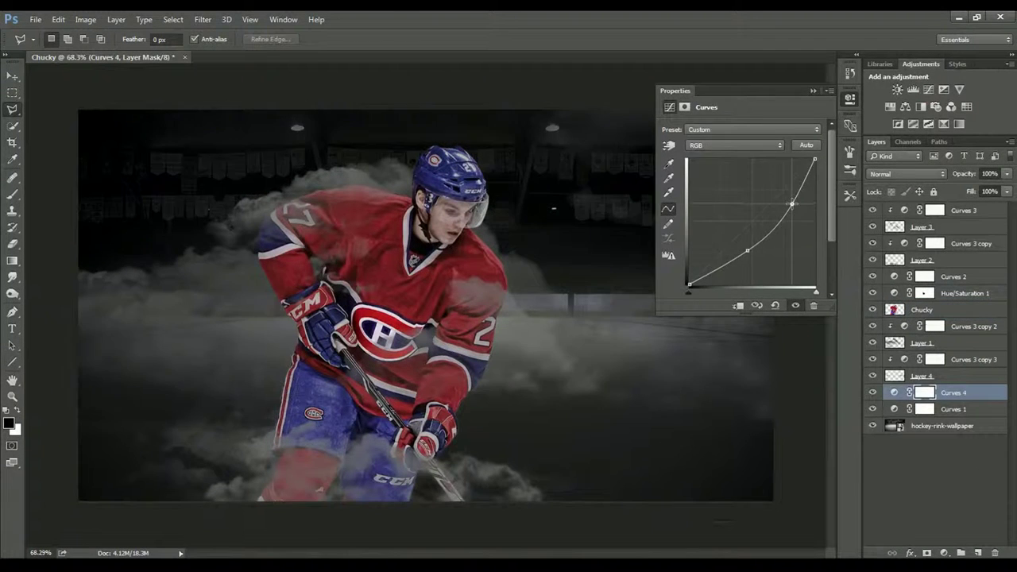
left_click(813, 91)
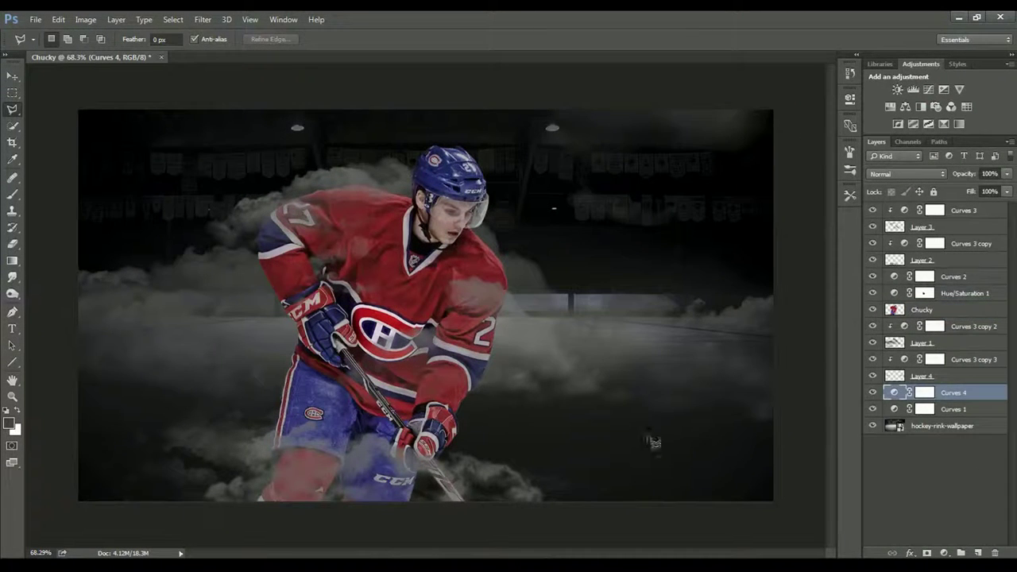
key("alt+shift")
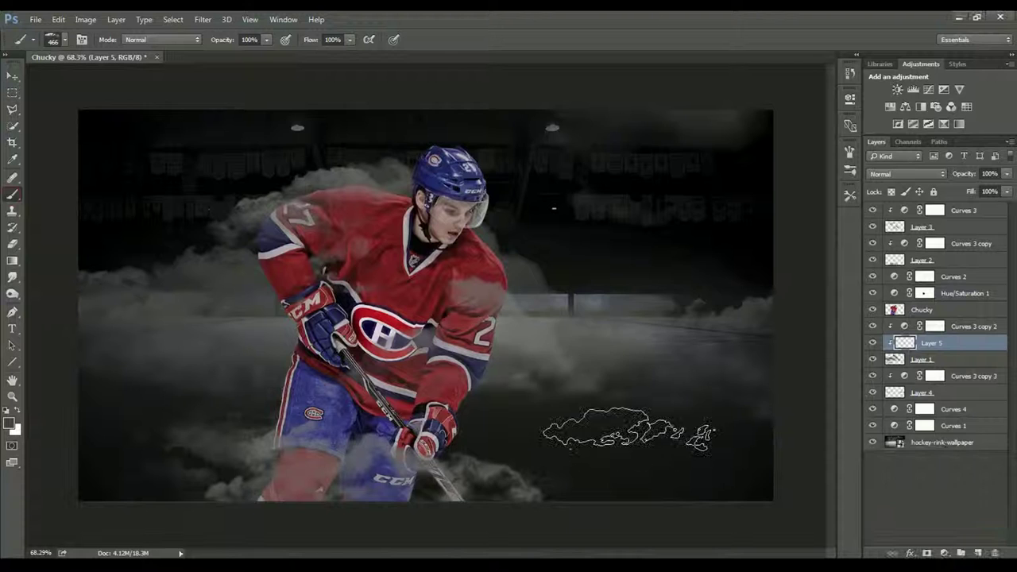
key("bracketright")
key("bracketright")
key("bracketright")
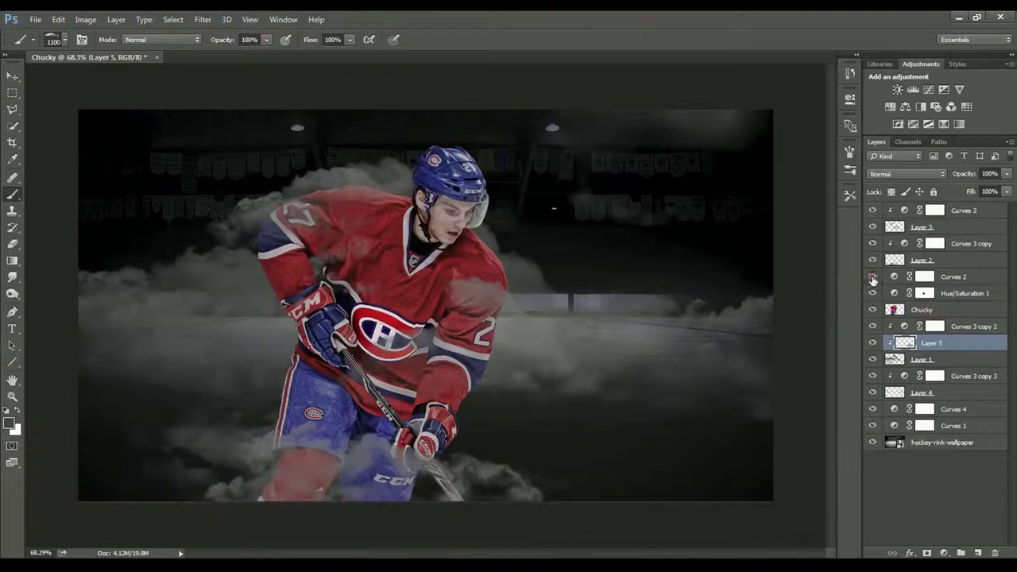
left_click(873, 409)
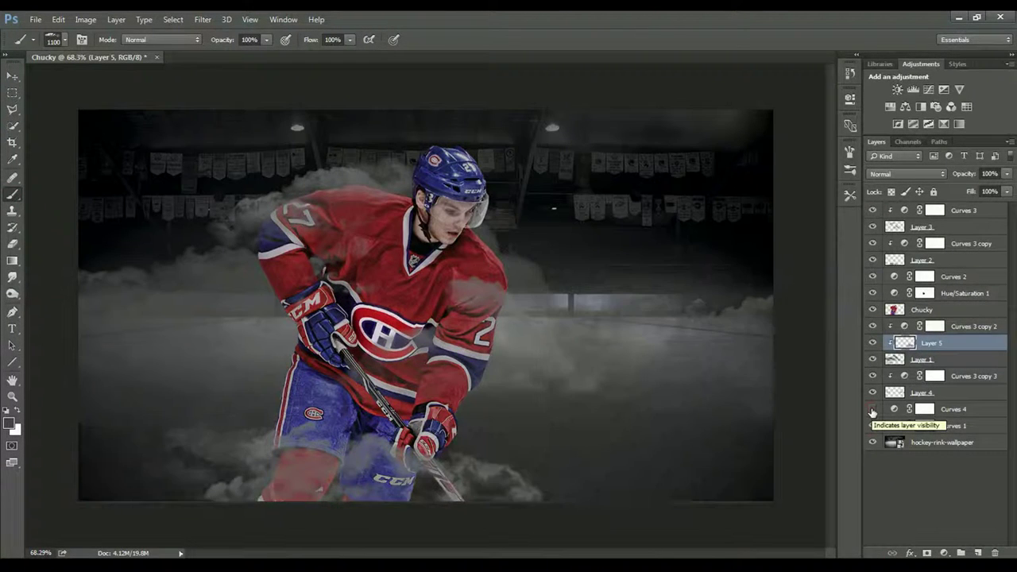
left_click(873, 409)
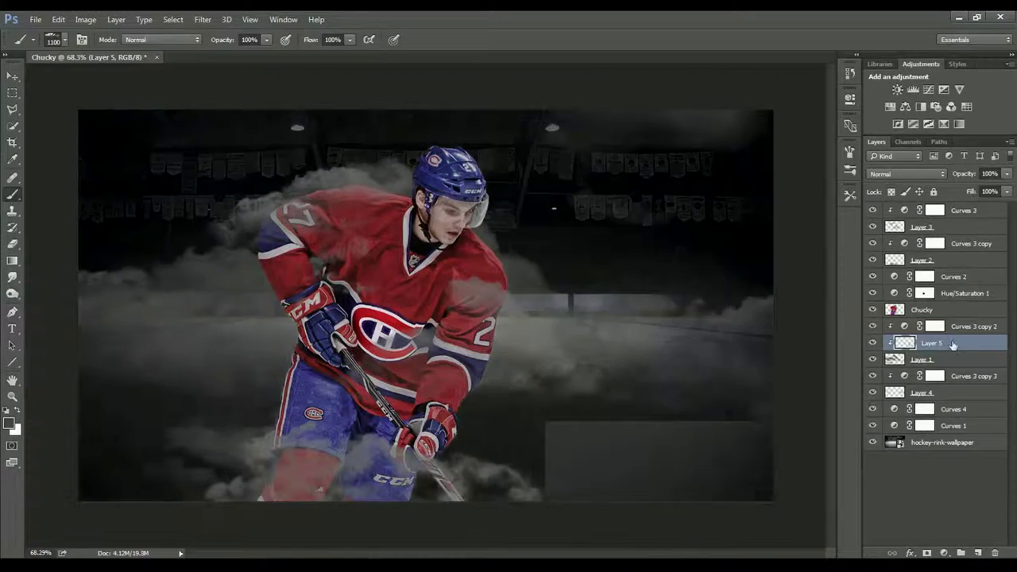
Stamp more smoke with an 800 px brush, then switch to a 300 px brush
key("bracketright")
key("bracketright")
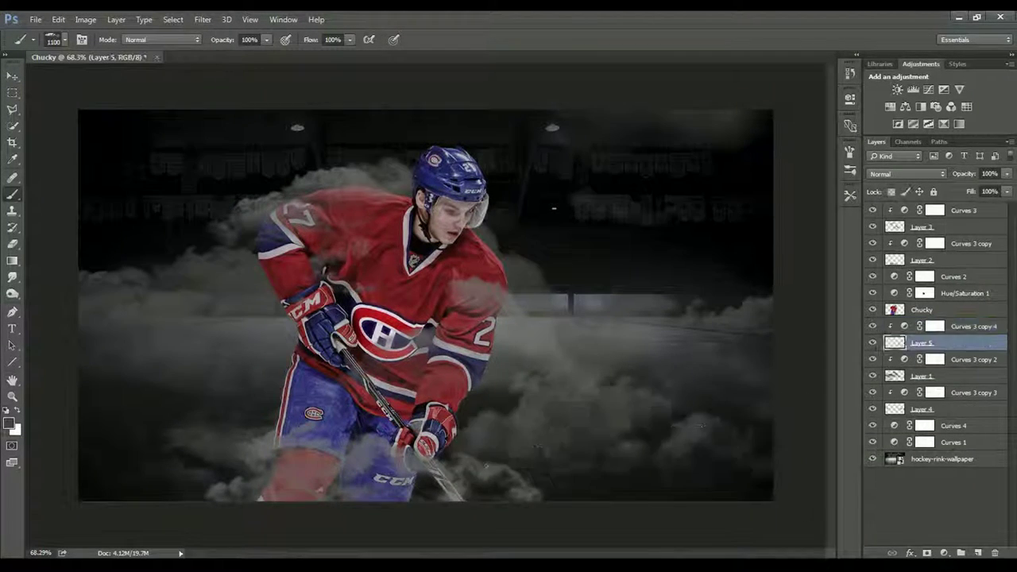
key("bracketright")
key("bracketright")
key("bracketright")
left_click(65, 39)
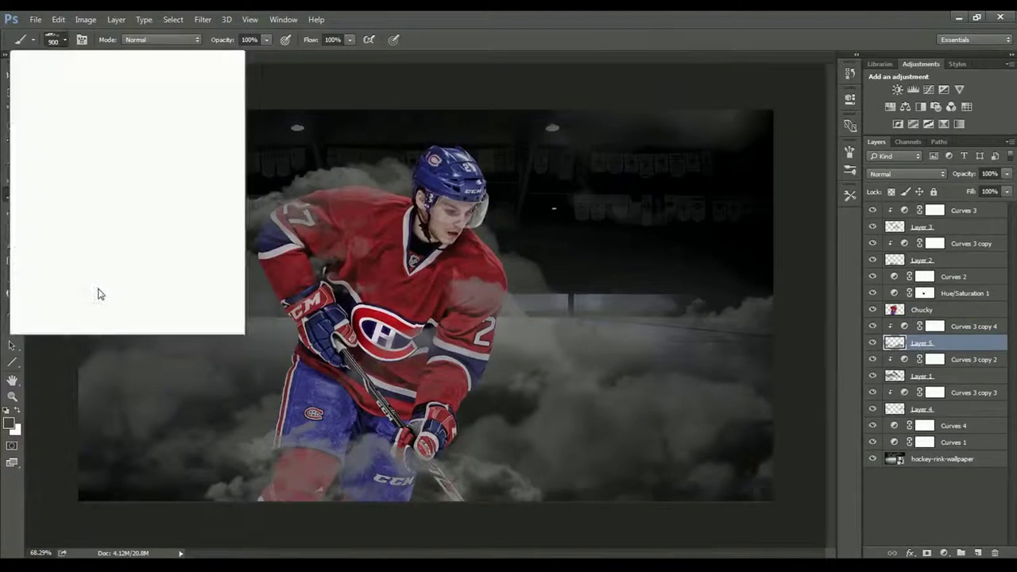
double_click(120, 282)
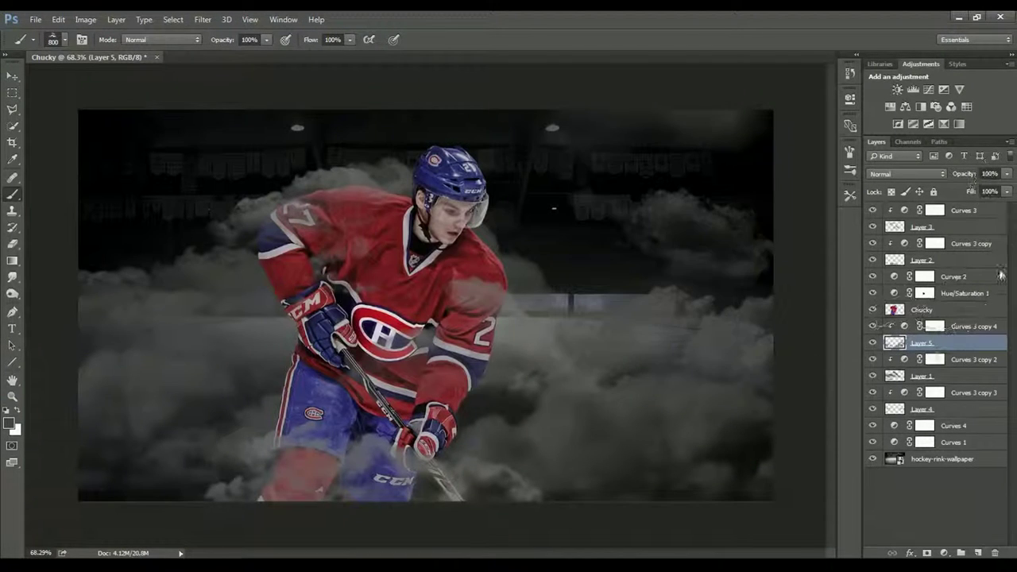
left_click(795, 215)
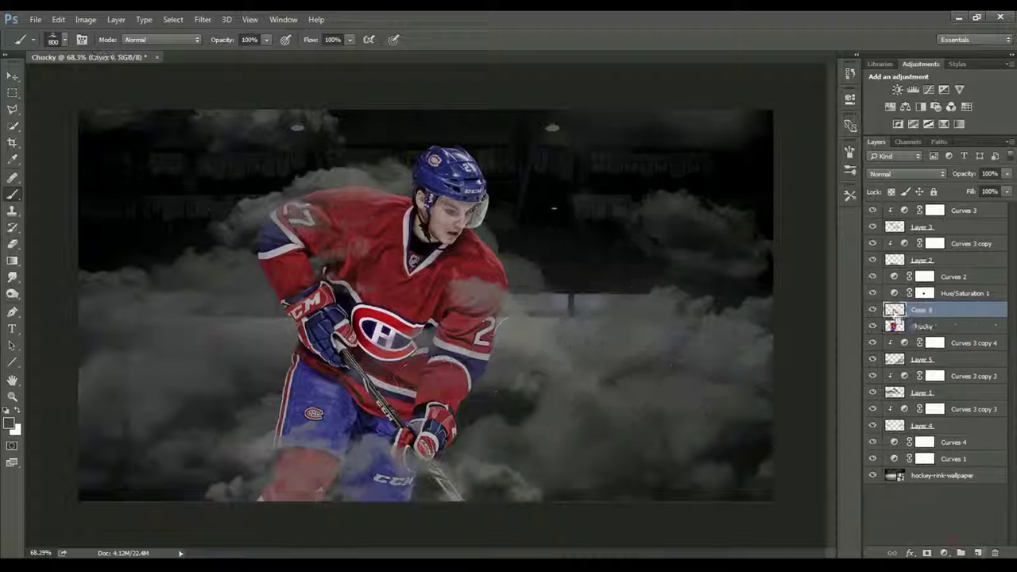
left_click(63, 40)
double_click(119, 282)
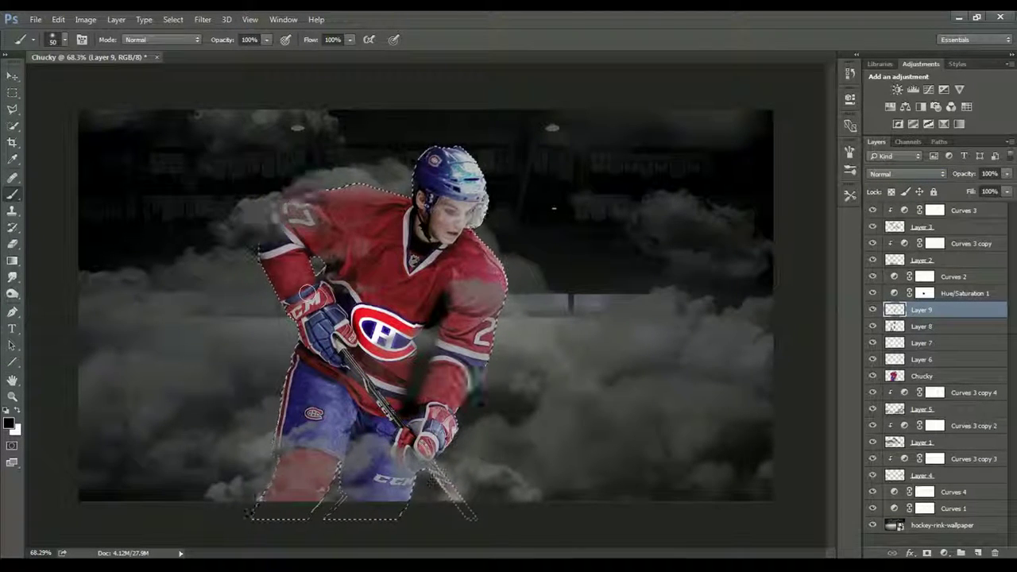
Set Layer 9 to Overlay, toggle the Chucky copy glow, and disable the Hue/Saturation 1 mask
left_click(906, 173)
left_click(883, 309)
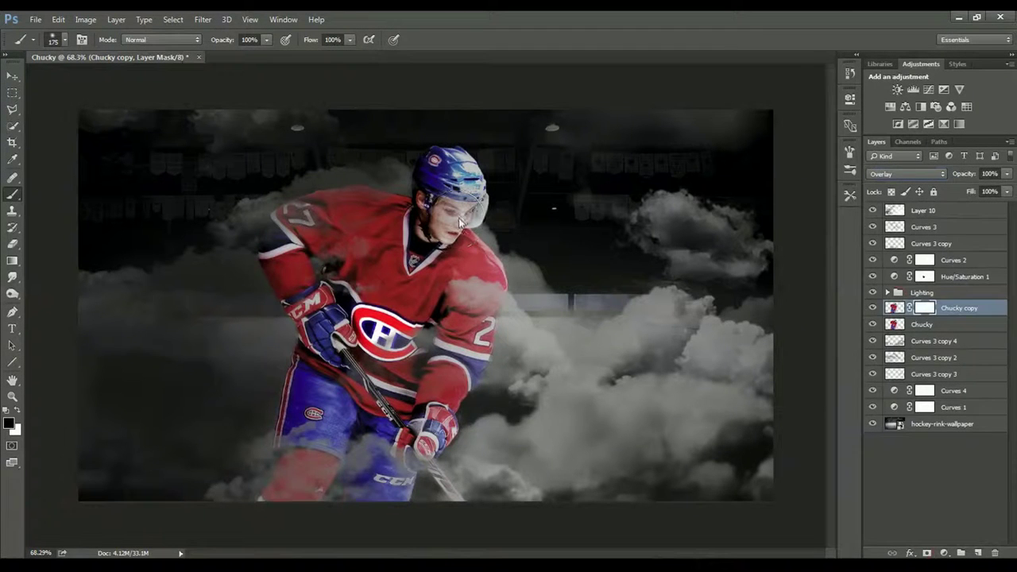
left_click(873, 309)
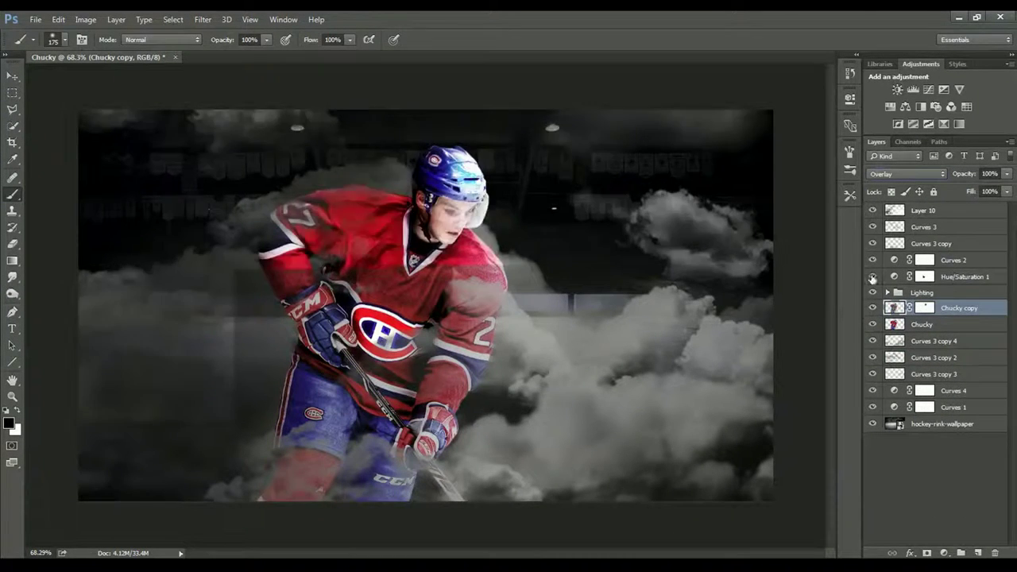
left_click(924, 276, "shift")
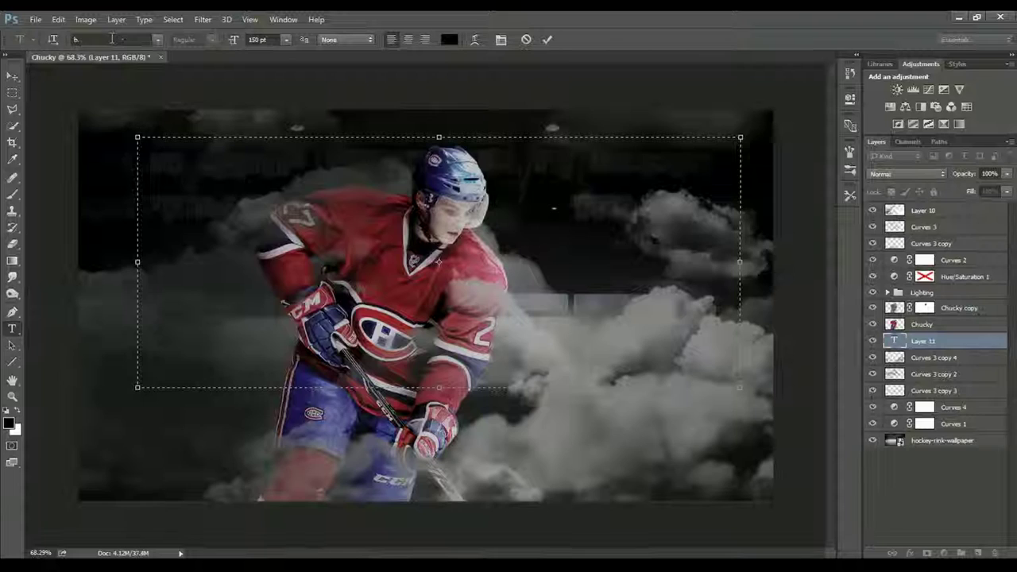
Choose the Built Titling Bold font with a red text colour
type("Built")
key("Return")
left_click(449, 39)
left_click(775, 274)
left_click(911, 263)
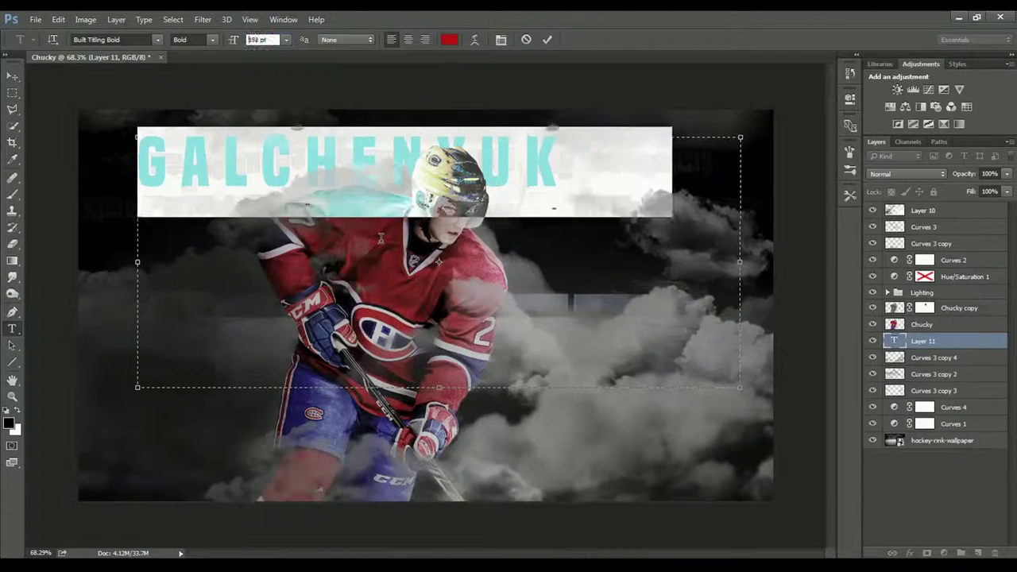
Set the GALCHENYUK title to 219 pt and commit it
type("219")
key("Return")
left_click(549, 190)
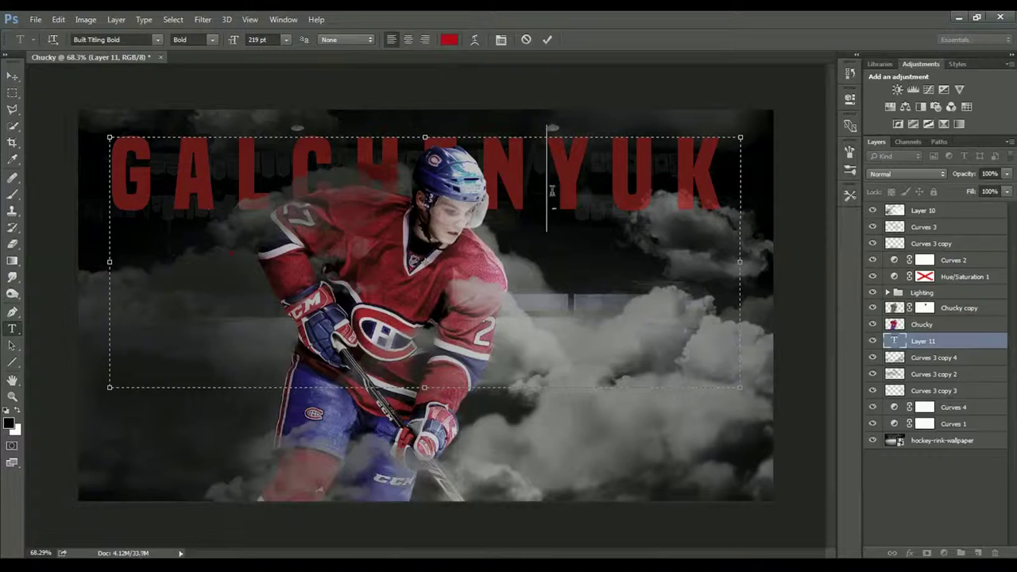
double_click(912, 342)
key("Escape")
Duplicate the title layer, load its letters as a selection, and contract it
key("ctrl+j")
left_click(895, 341, "ctrl")
left_click(99, 19)
left_click(317, 230)
key("Return")
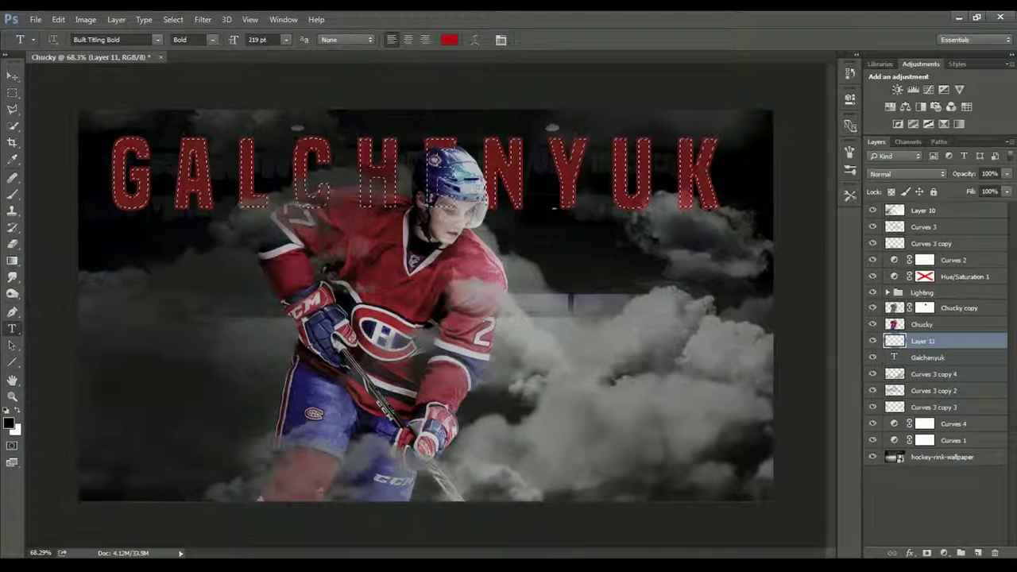
Fill the letter selection on a new layer and contract further to leave a thin outline
left_click(173, 19)
key("Escape")
left_click(173, 19)
left_click(342, 199)
key("Return")
double_click(895, 341)
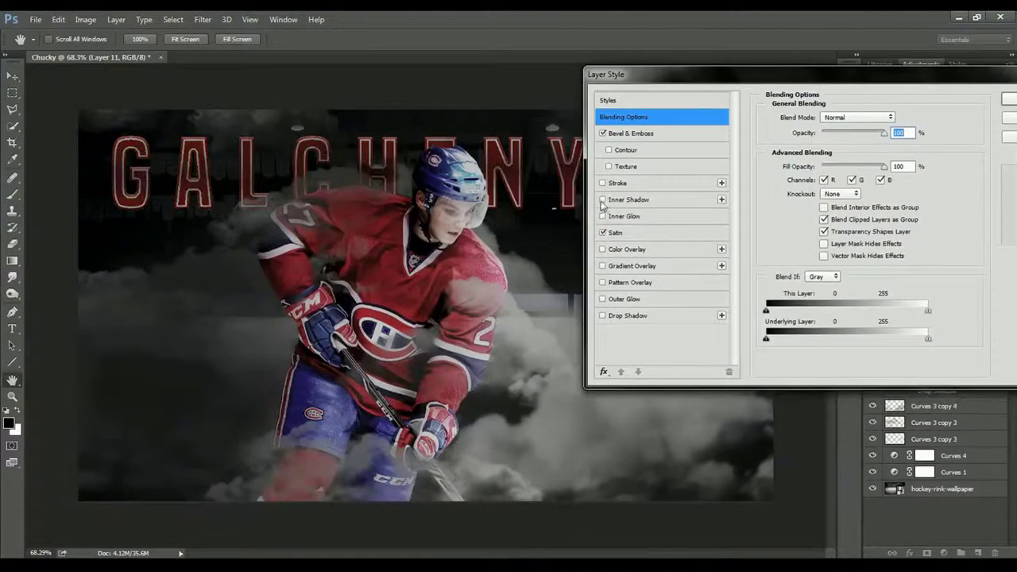
Add a pattern texture to the outline's Bevel & Emboss and adjust the texture scale
left_click(627, 166)
left_click(833, 131)
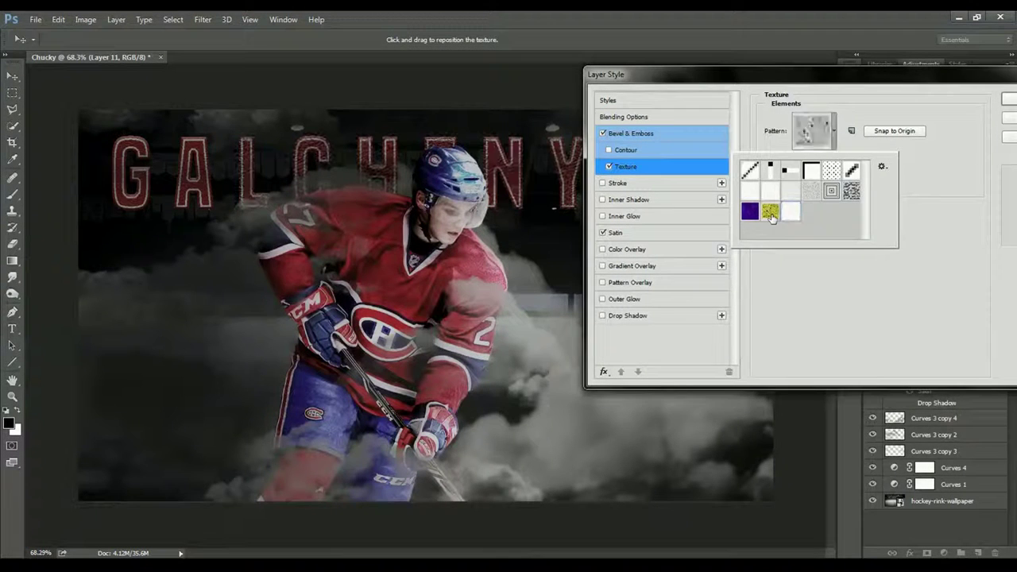
double_click(783, 173)
left_click(722, 199)
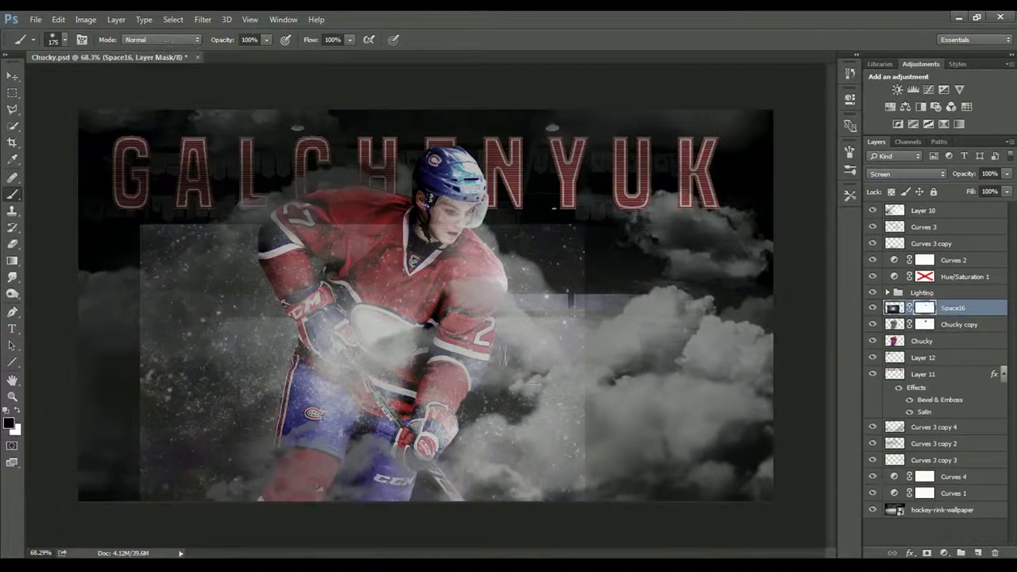
Paint more speckle over the player, then clip the Space12 nebula into the title at Screen 83%
mouse_move(224, 241)
left_mouse_down()
mouse_move(307, 318)
mouse_move(461, 382)
left_mouse_up()
key("]")
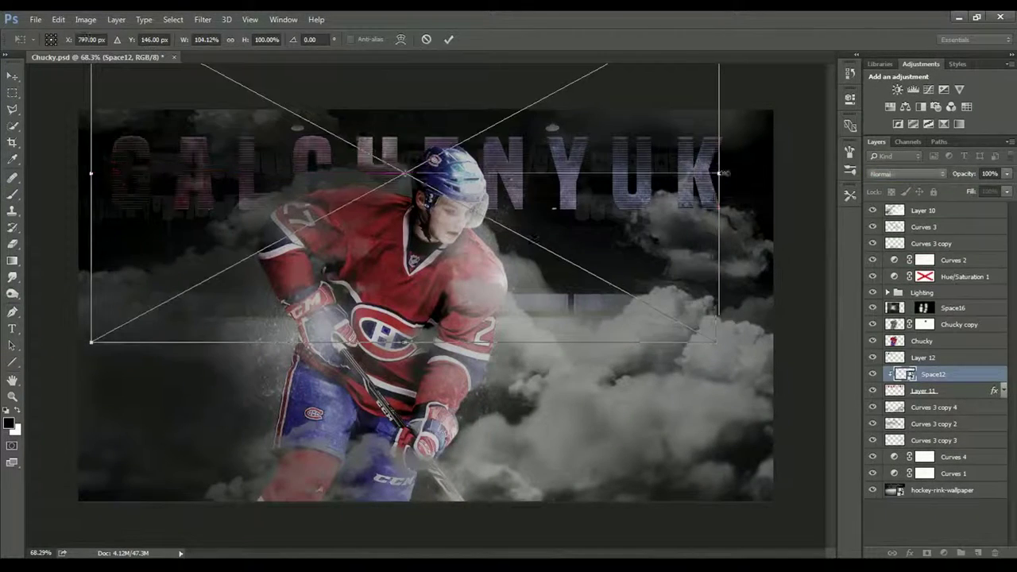
key("Return")
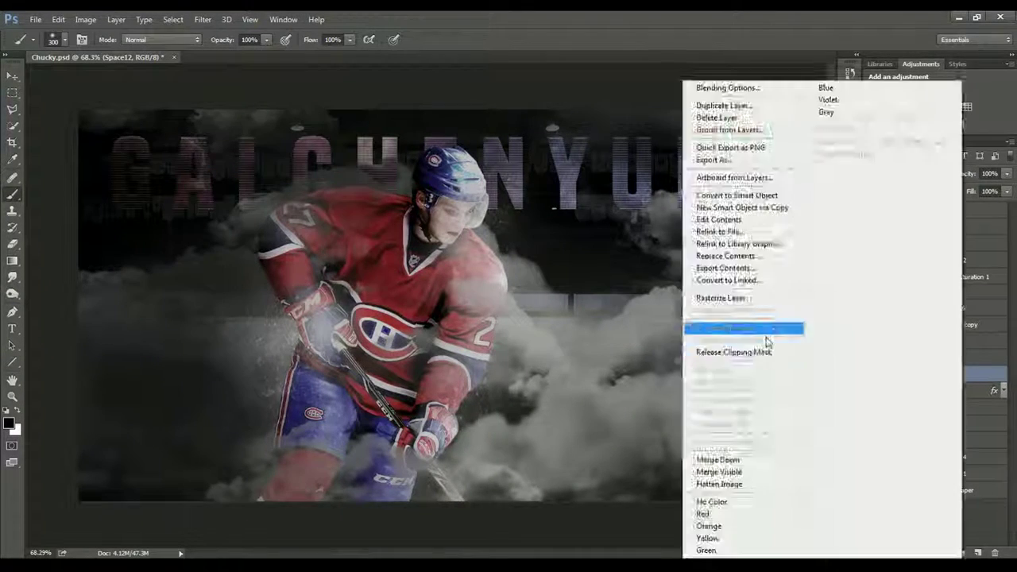
key("shift+alt+o")
key("b")
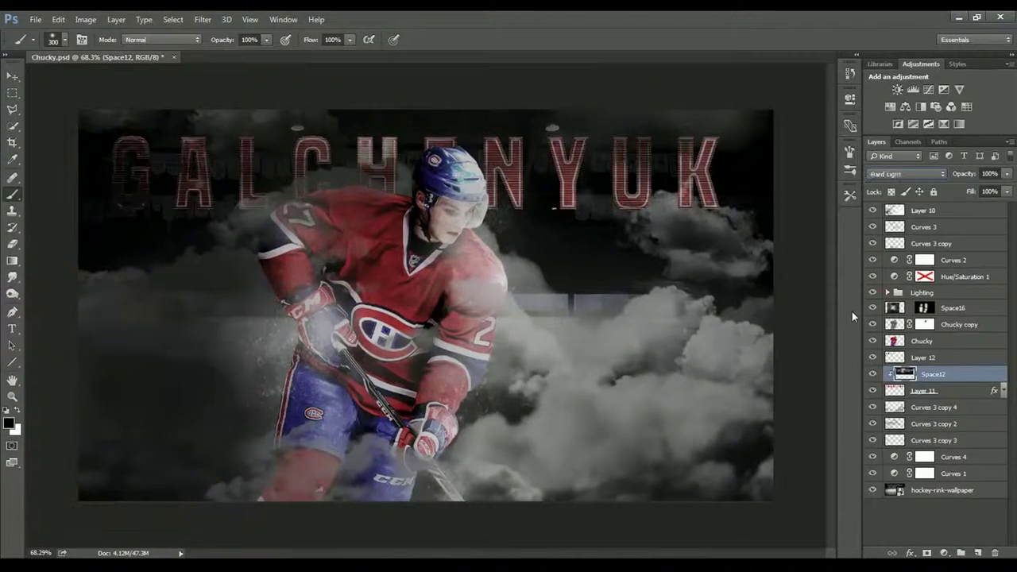
key("shift+alt+s")
key("e")
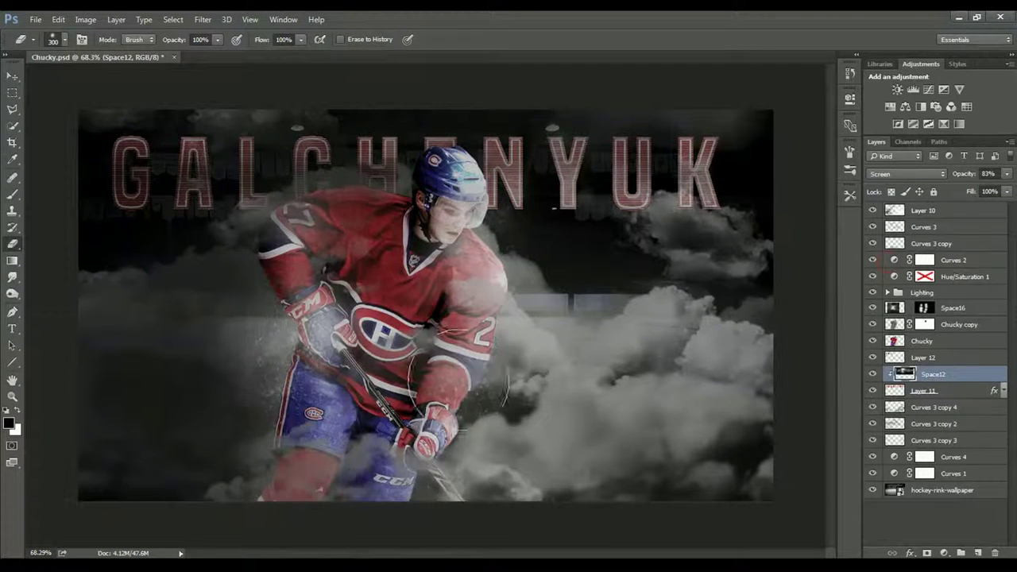
Darken a feathered lasso selection across the top with a pulled-down Curves adjustment
left_click(173, 19)
left_click(322, 235)
key("Return")
left_click(929, 89)
left_click_drag(768, 229, 767, 234)
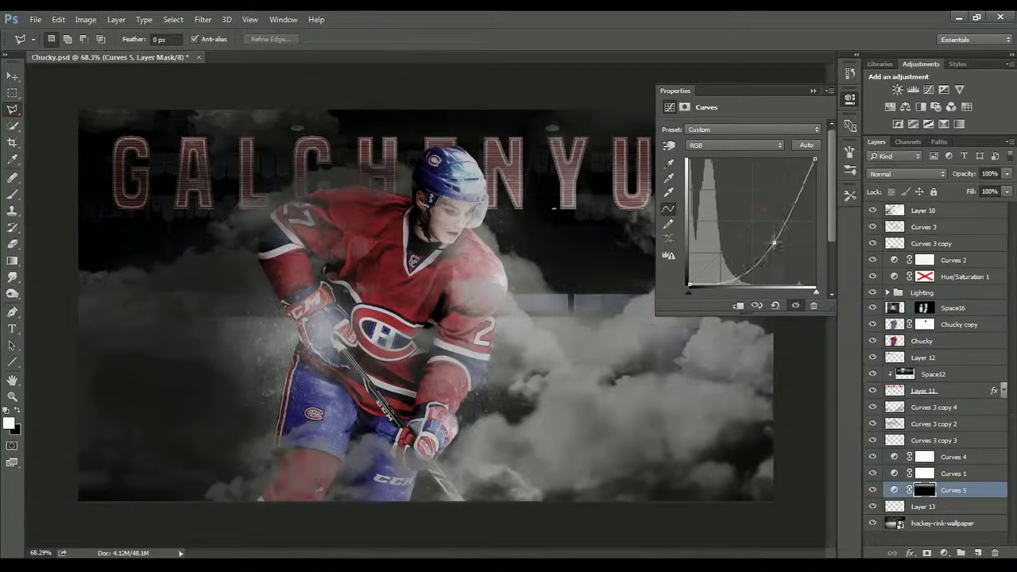
left_click(850, 98)
Delete the empty Layer 13 and add Gradient Map 1 in Overlay mode to desaturate
left_click(891, 509)
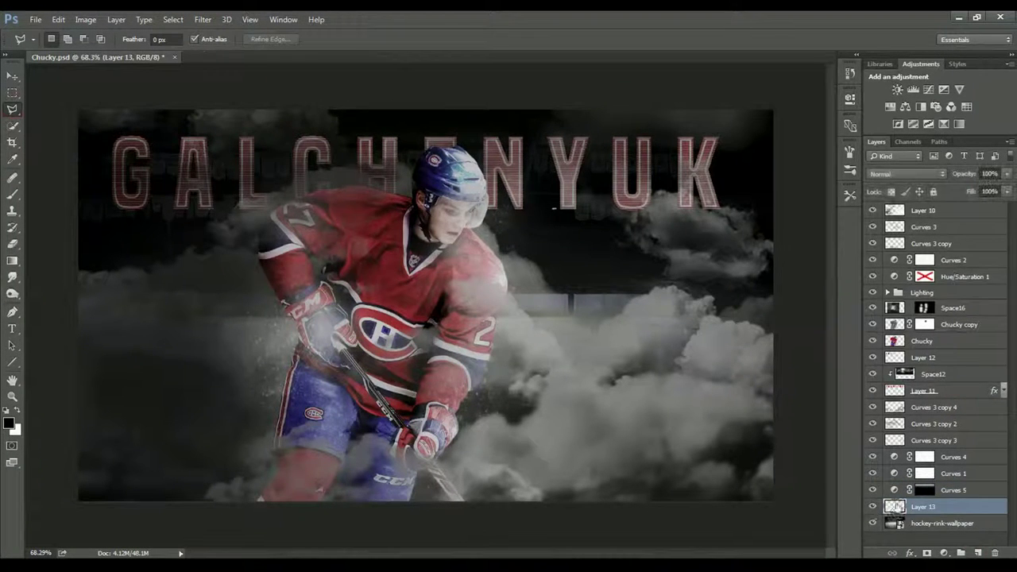
key("Delete")
left_click(960, 124)
left_click(850, 98)
key("shift+alt+o")
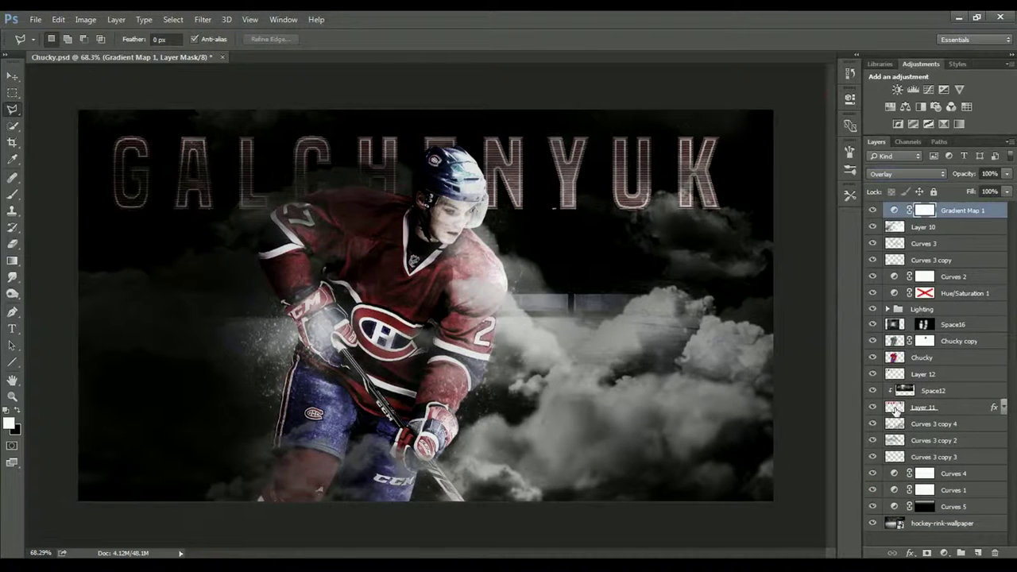
Add a second Gradient Map in Soft Light using a blue gradient preset
left_click(959, 124)
key("shift+alt+f")
left_click(815, 132)
left_click(777, 204)
double_click(777, 204)
left_click(666, 165)
left_click(816, 132)
left_click(695, 181)
left_click(707, 199)
double_click(756, 203)
left_click(666, 163)
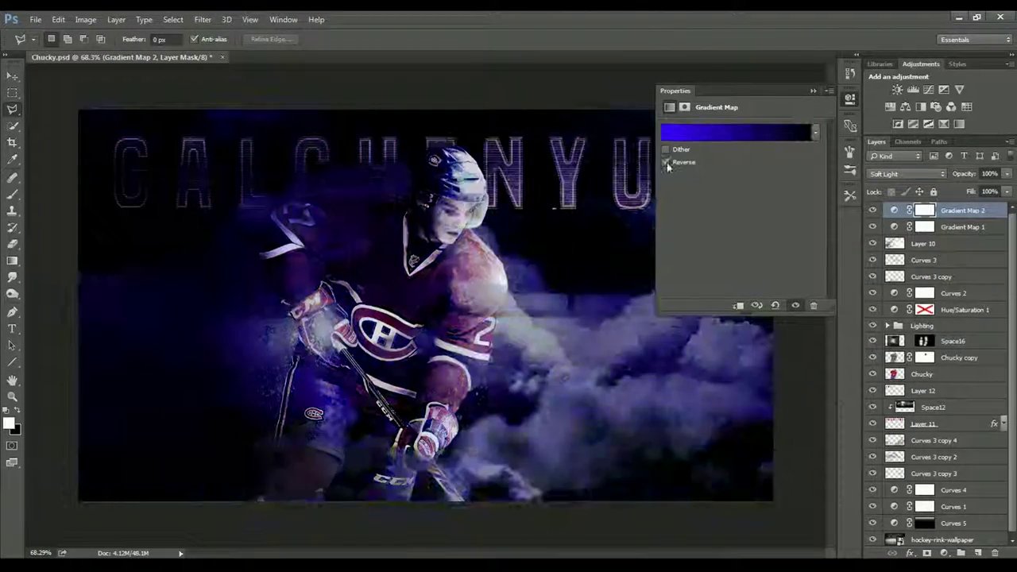
Set the blue Gradient Map to 50% opacity, hide it, and add a new layer above Layer 11
key("5")
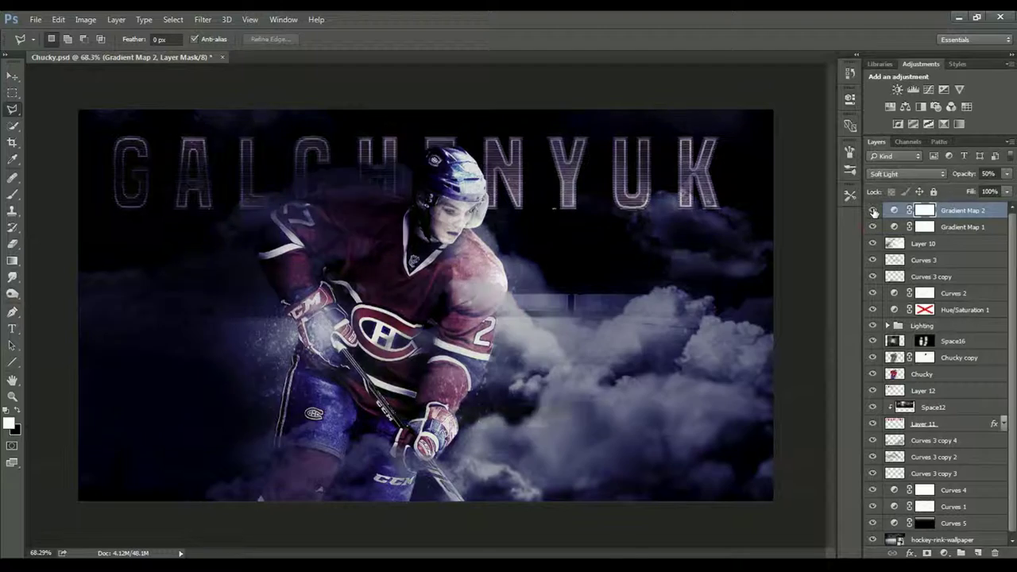
left_click(875, 212)
left_click(924, 424)
key("ctrl+shift+alt+n")
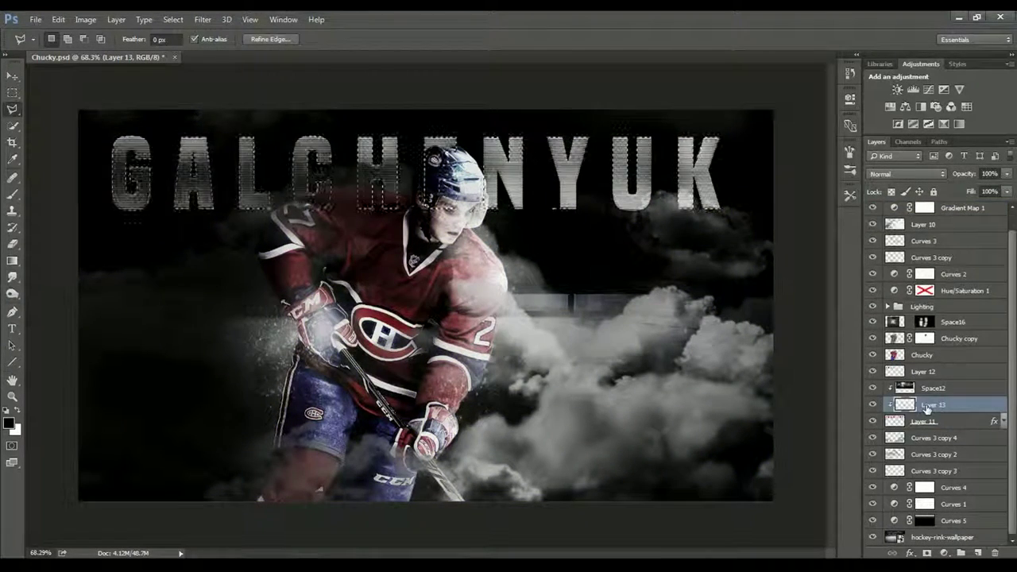
Move Layer 13 above Space12 and set its blend mode to Screen
left_click_drag(927, 409, 922, 391)
left_click(906, 174)
left_click(890, 261)
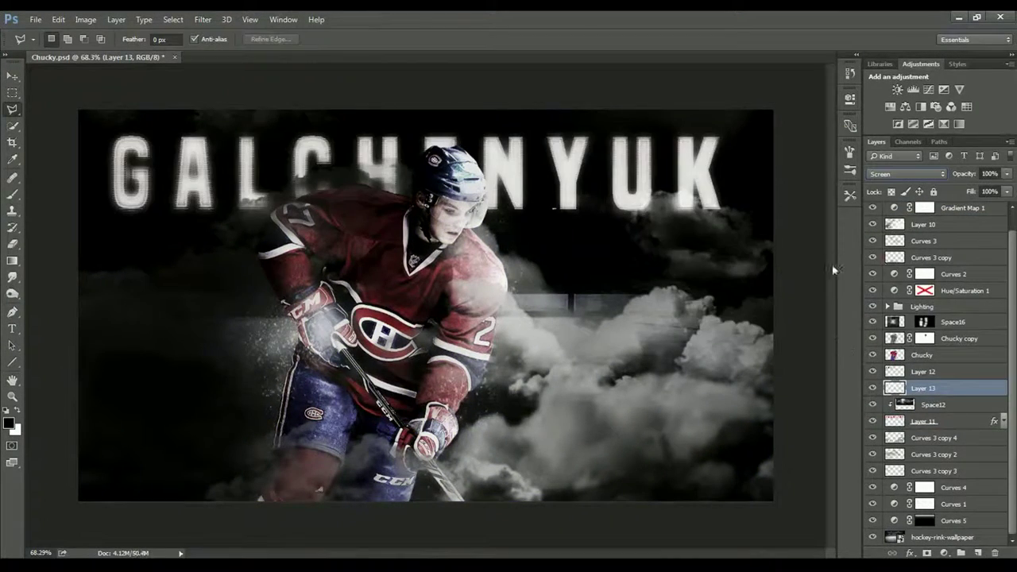
Duplicate Layer 13 and apply a Gaussian Blur to the copy for a glow
key("ctrl+j")
left_click(203, 19)
left_click(429, 239)
left_click(824, 159)
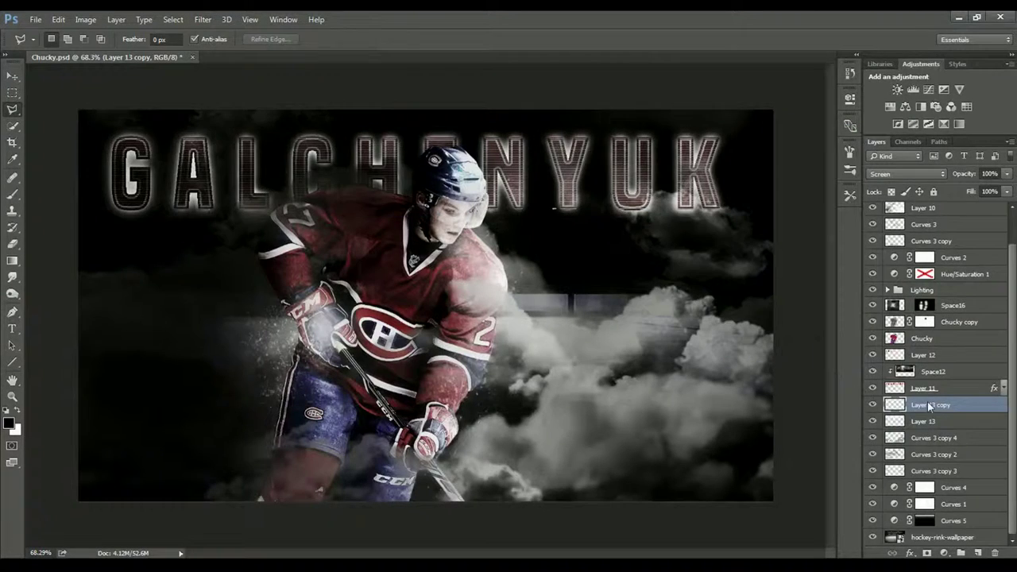
Add another Layer 13 copy set to Overlay and keep Gradient Map 2 hidden
key("ctrl+j")
left_click_drag(930, 404, 926, 364)
left_click(906, 174)
left_click(890, 296)
scroll(930, 238, "up", 1)
left_click(874, 210)
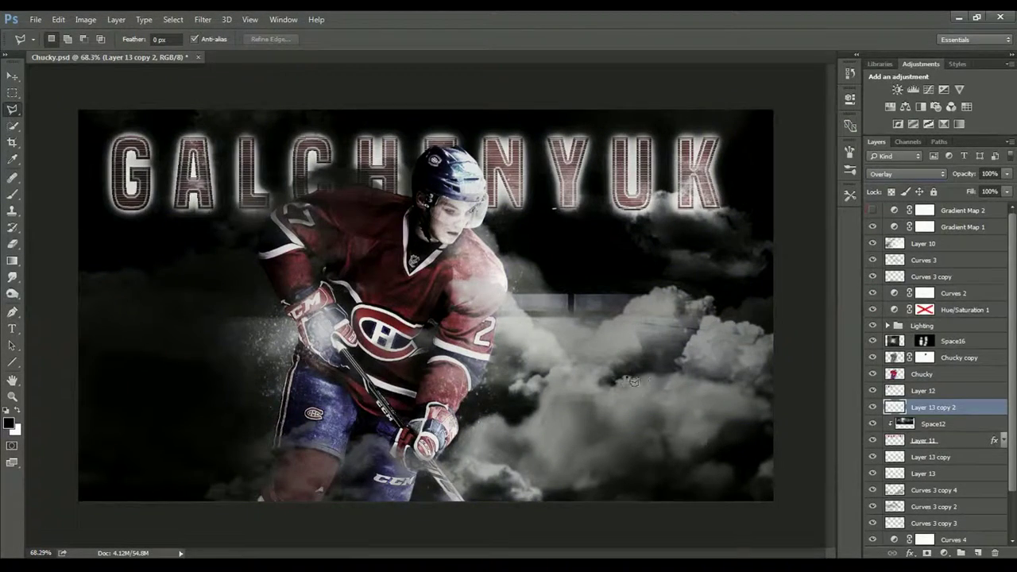
Place the watermark image from Explorer, scaled down, into the lower-right clouds
left_click(286, 516)
left_click_drag(795, 103, 429, 318)
left_click_drag(329, 215, 439, 316)
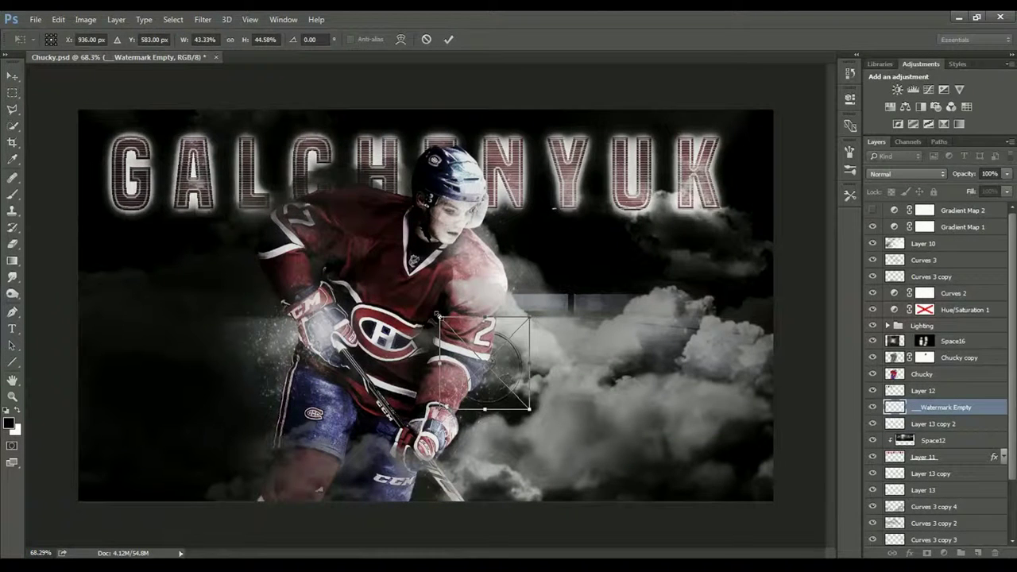
left_click_drag(484, 362, 712, 449)
key("Return")
Move the watermark layer to the top of the stack and shrink it further
key("l")
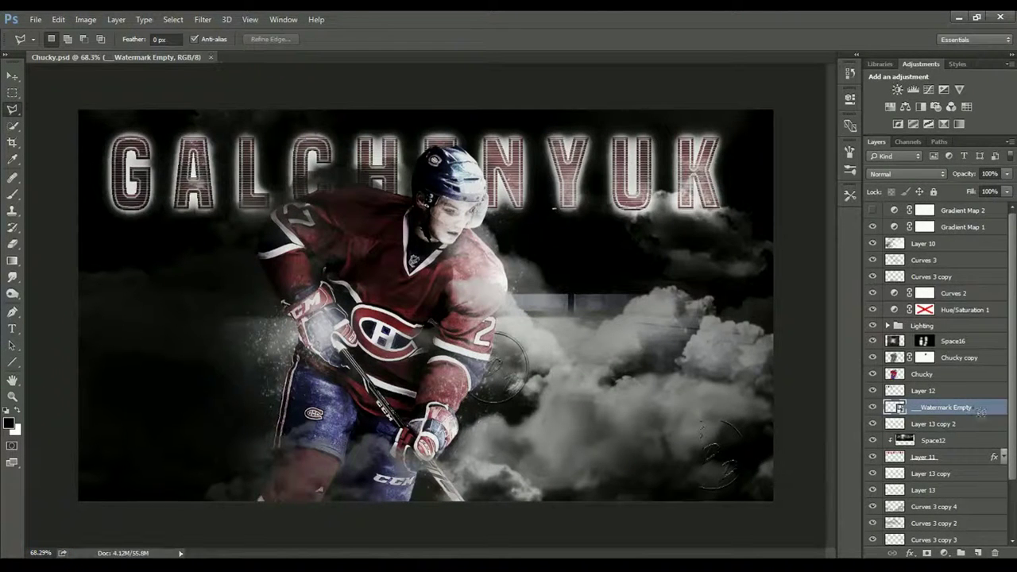
left_click_drag(980, 411, 946, 209)
key("ctrl+t")
left_click_drag(673, 408, 693, 431)
key("Return")
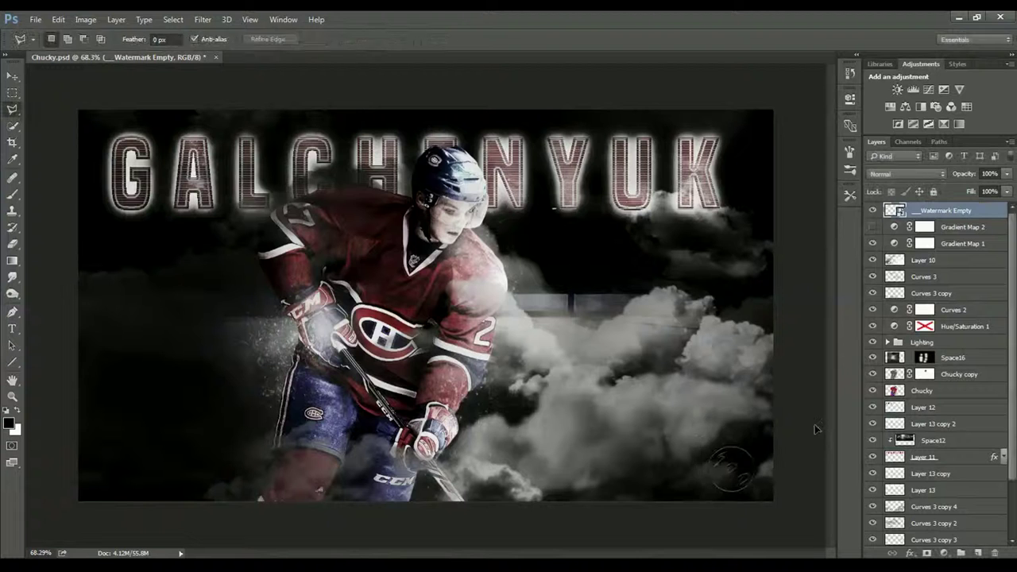